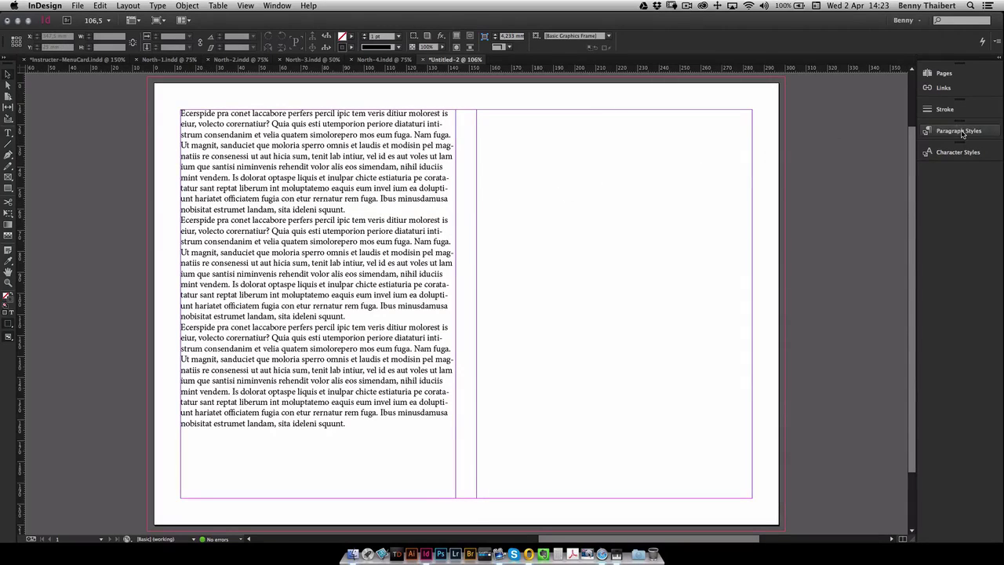
- Try the Funky, Donkey and Monkey paragraph styles on the left text frame, then return it to [Basic Paragraph]
click(936, 131)
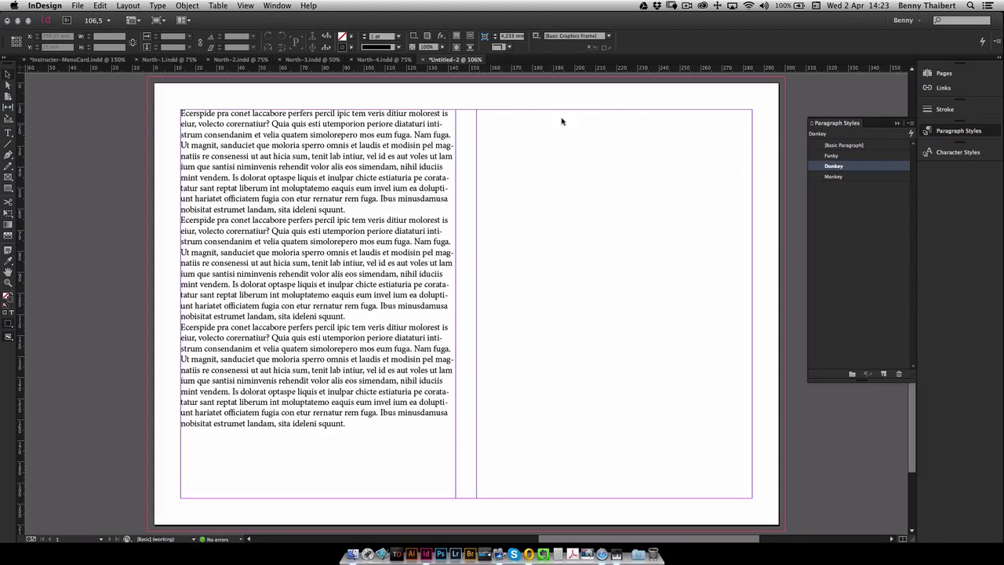
click(434, 144)
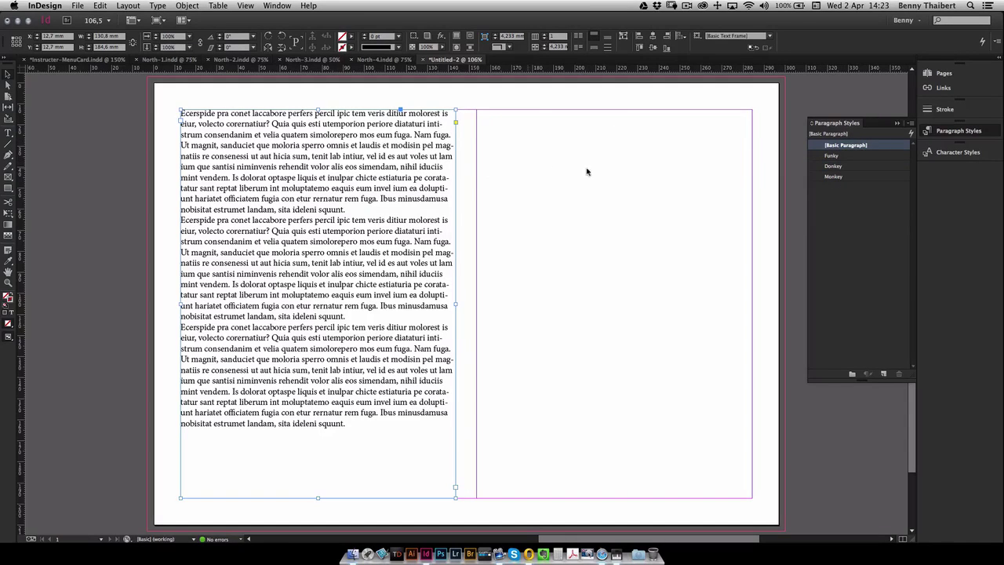
click(835, 156)
click(834, 166)
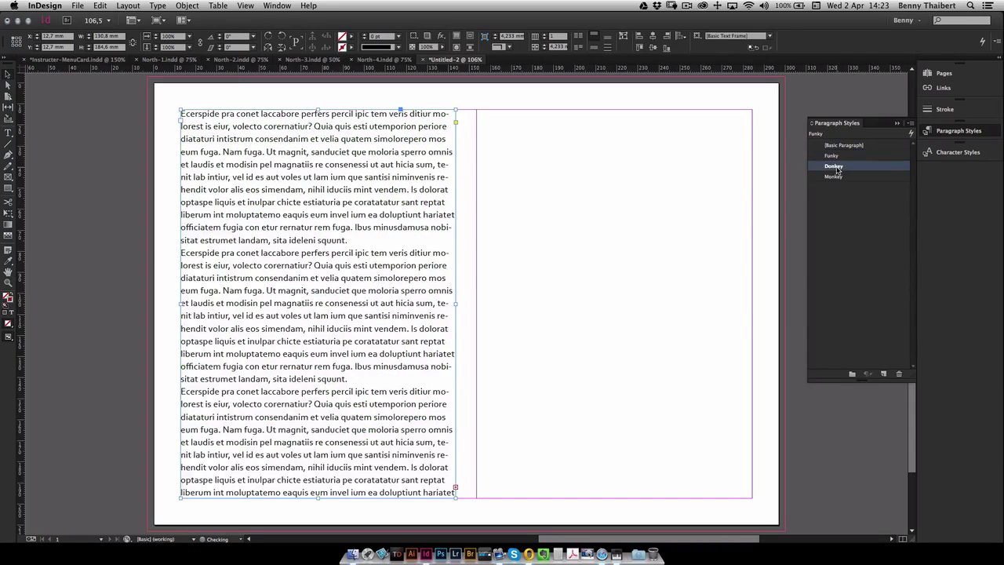
click(834, 177)
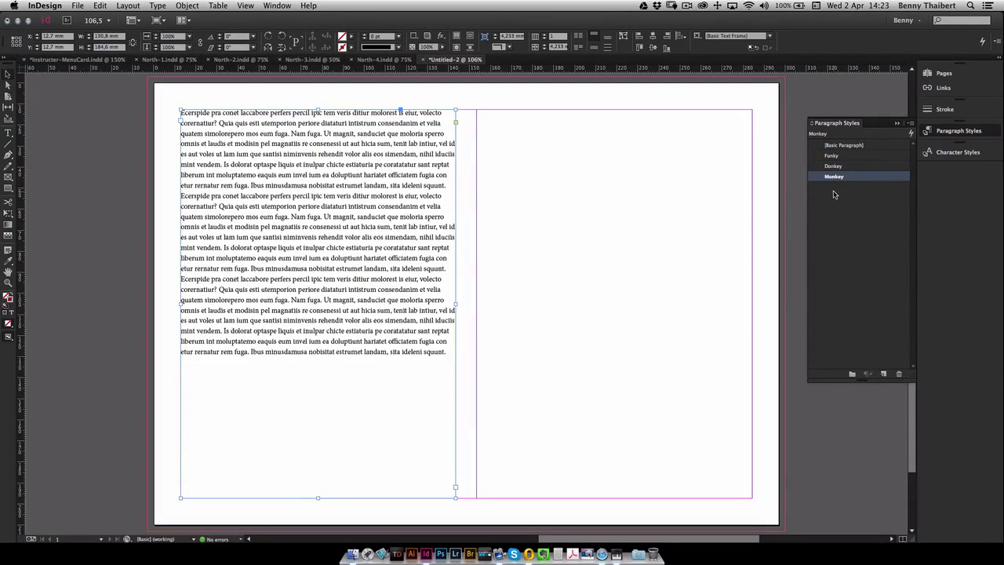
click(834, 166)
click(833, 156)
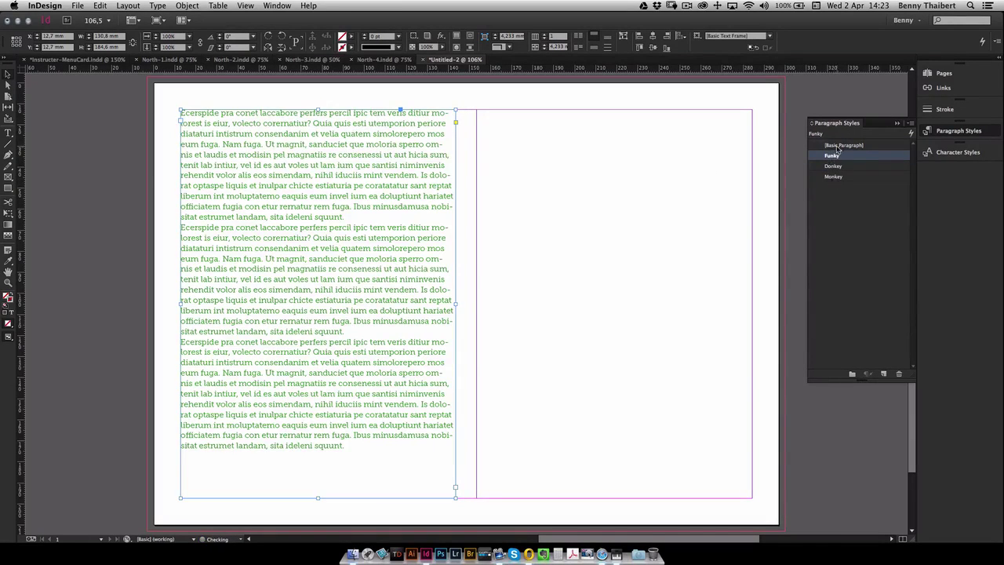
click(838, 146)
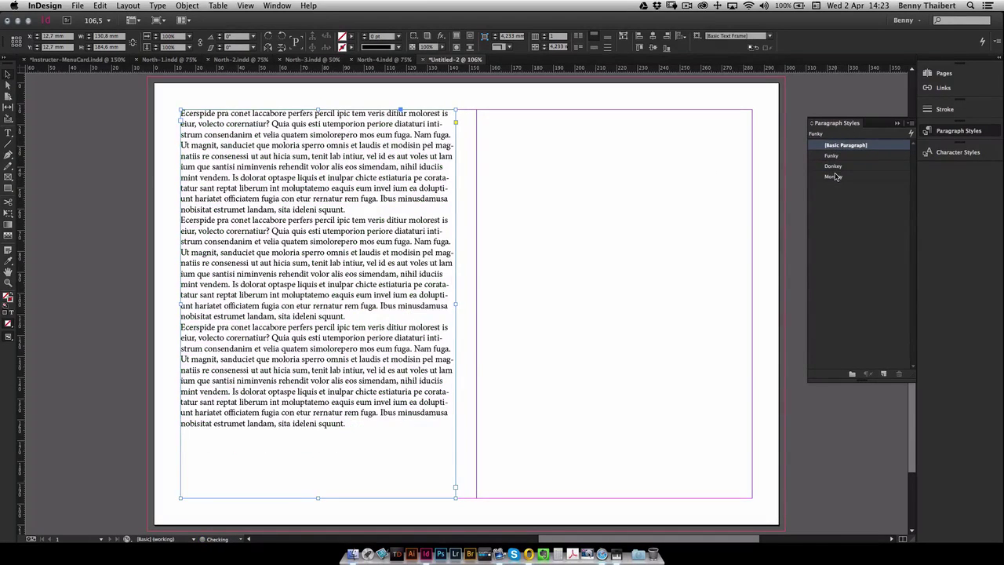
click(609, 143)
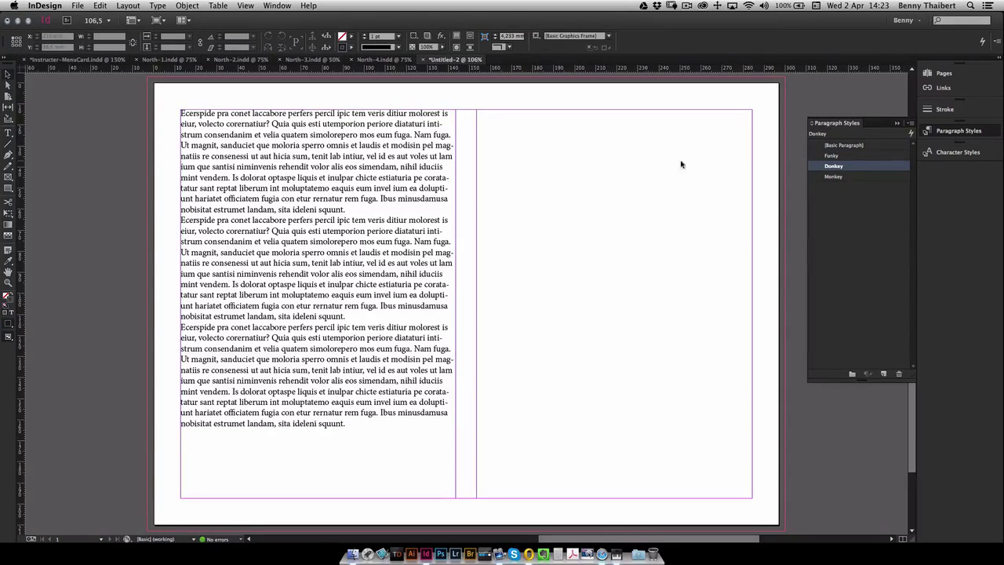
- With nothing selected, make [Basic Paragraph] the default style and create a text frame in the right column reading "uik"
click(826, 156)
click(840, 177)
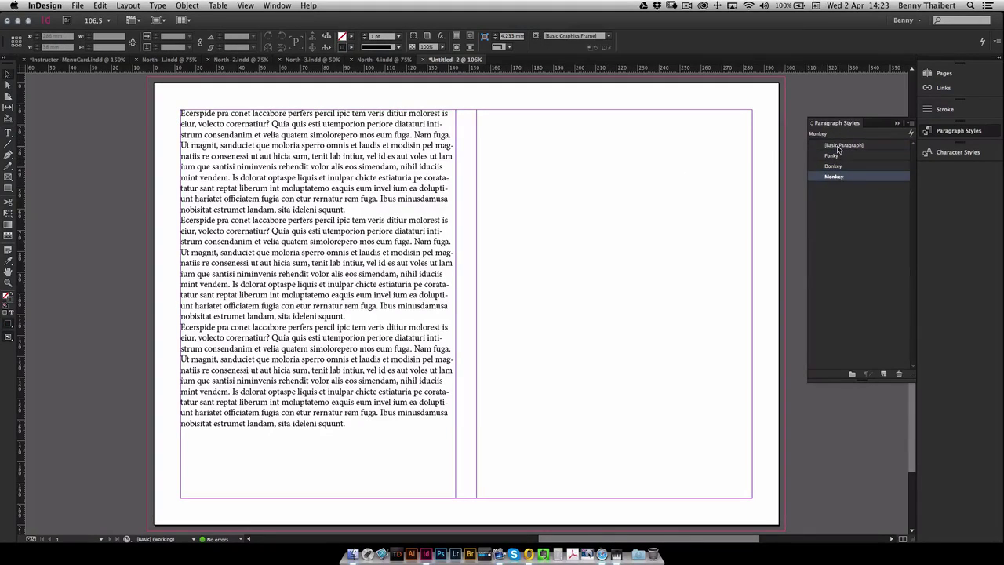
click(839, 147)
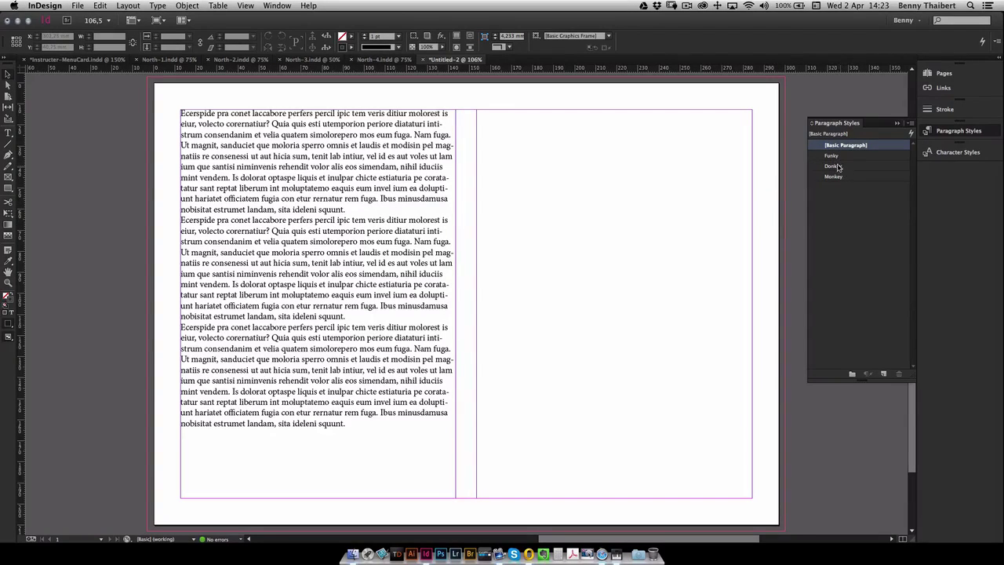
click(8, 132)
drag(514, 121, 614, 210)
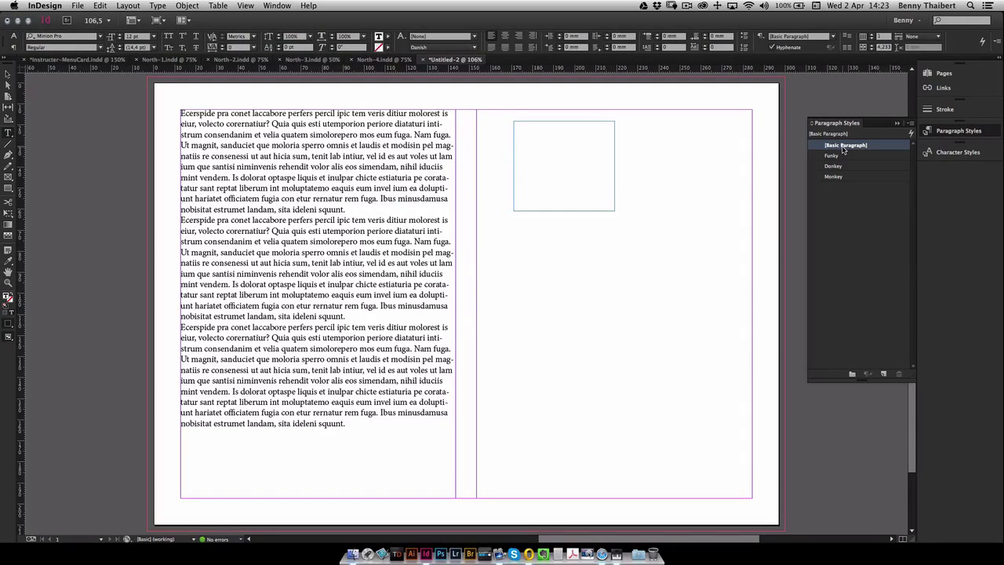
text(uik)
click(8, 74)
click(687, 157)
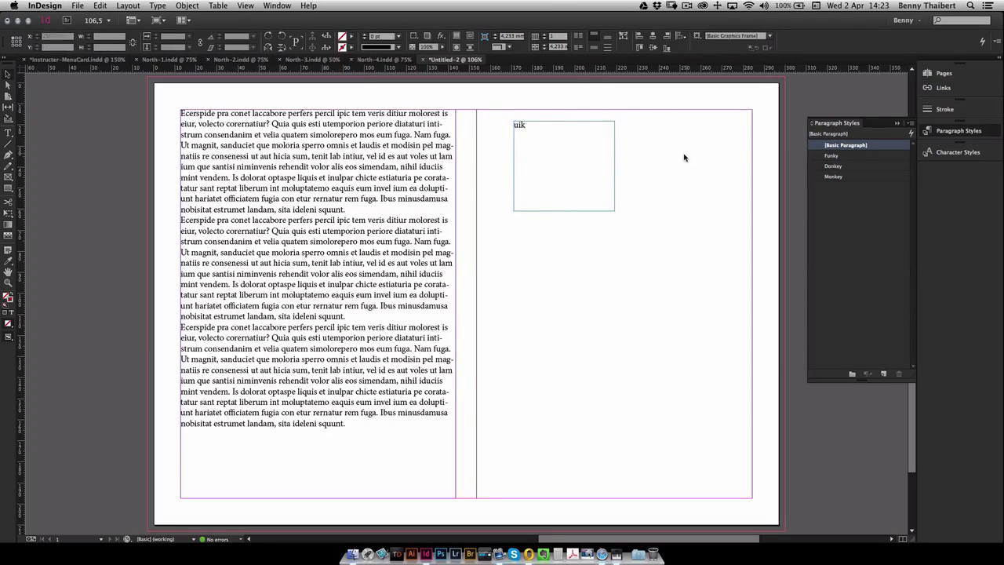
- With Funky as default style, create a text frame about 44 × 40 mm reading "gtyhlh fuytfut" and place it right of the "uik" frame
click(832, 155)
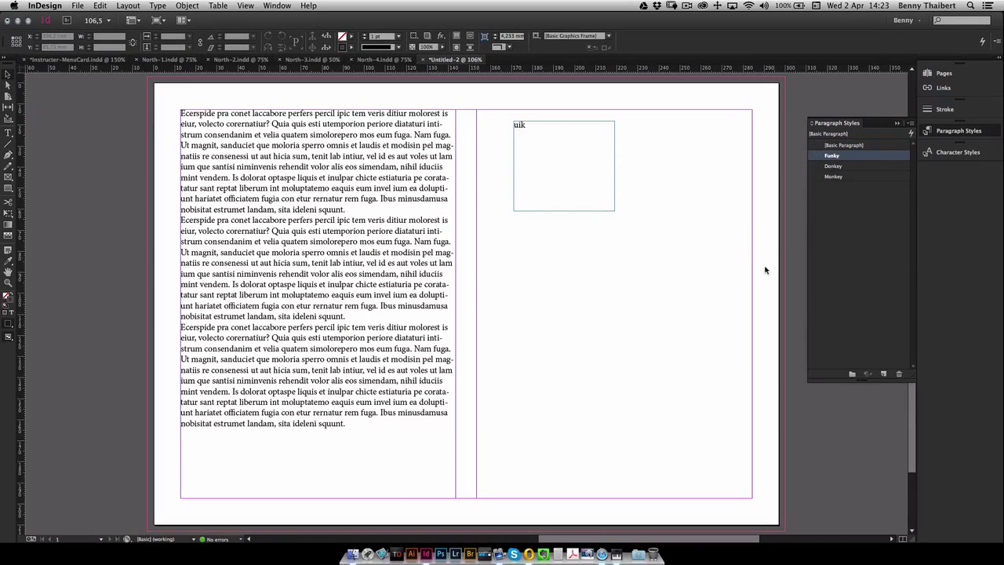
click(8, 133)
drag(514, 232, 606, 316)
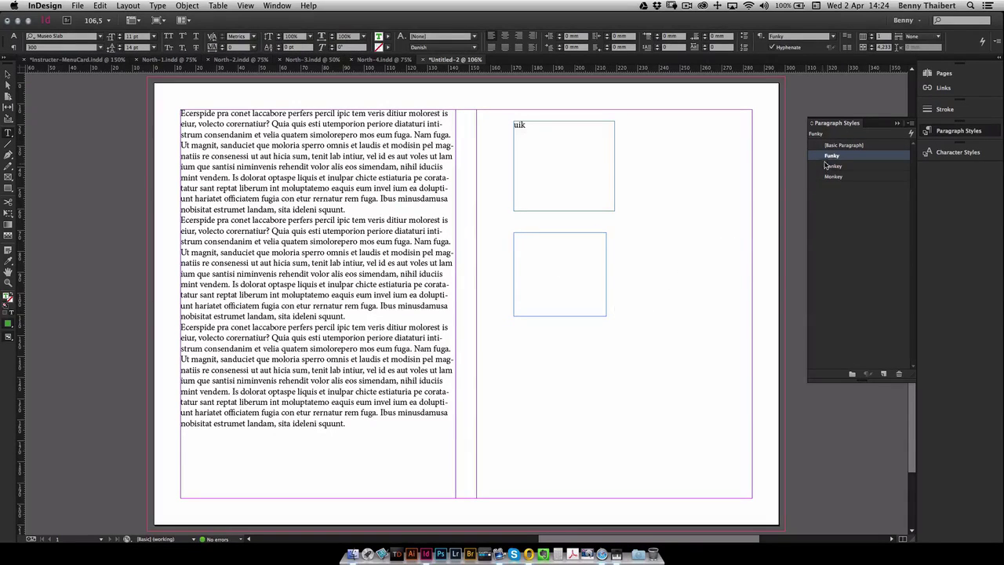
text(gtyhlh fuytfut)
click(8, 73)
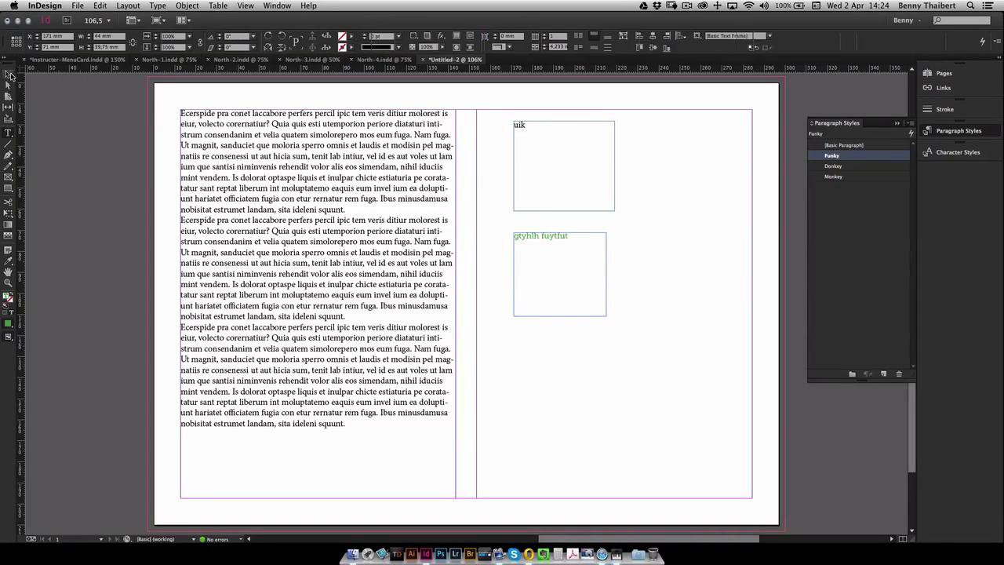
drag(537, 237, 645, 130)
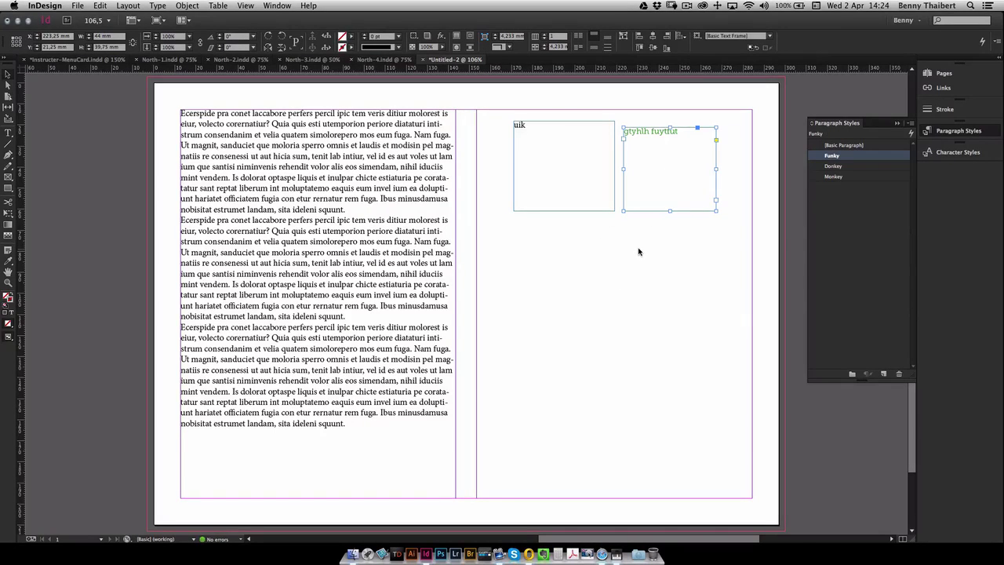
click(593, 256)
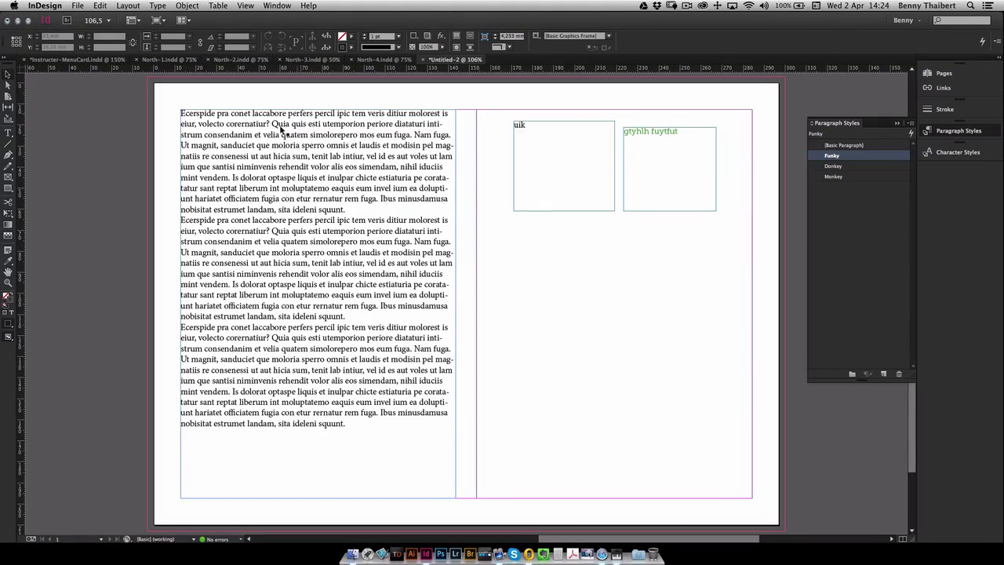
- Apply the Funky style to the left frame's first paragraph, Donkey to the second and Monkey to the third
click(321, 159)
double_click(320, 150)
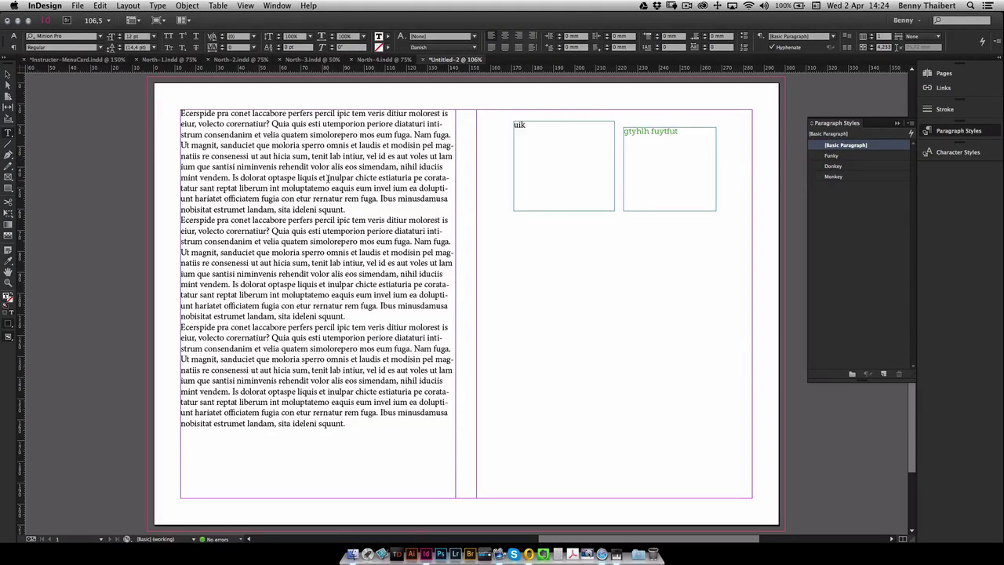
click(847, 156)
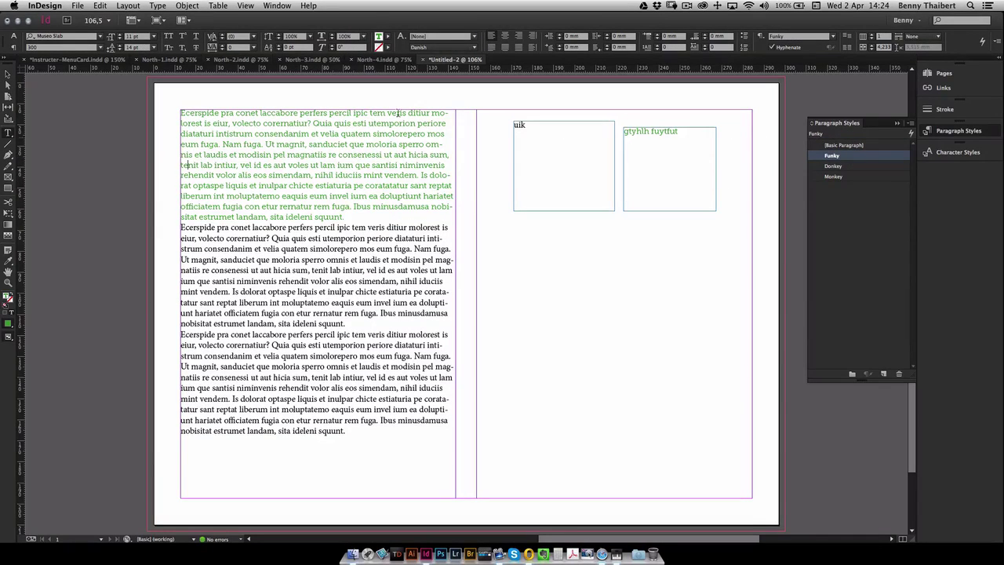
click(345, 269)
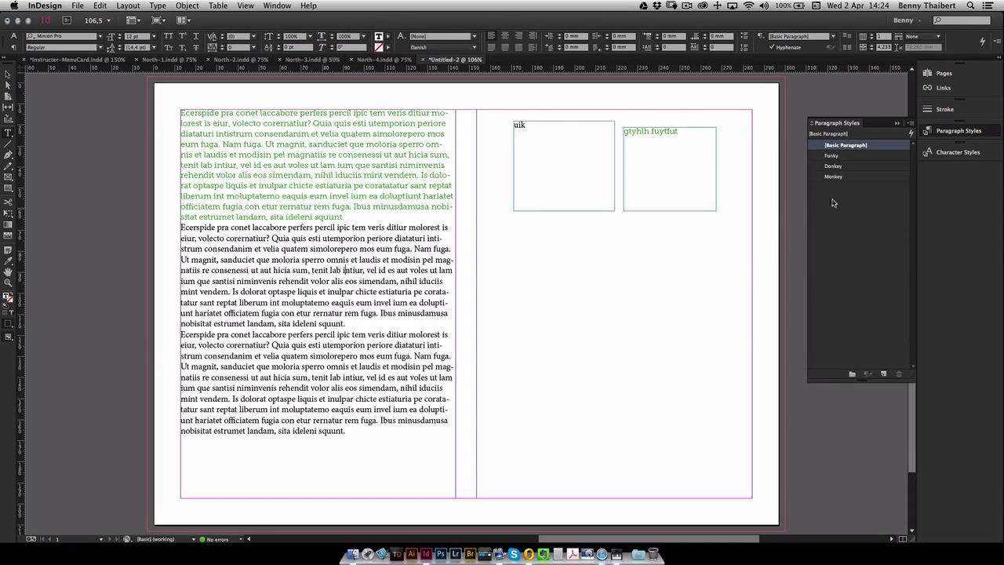
click(839, 166)
click(375, 372)
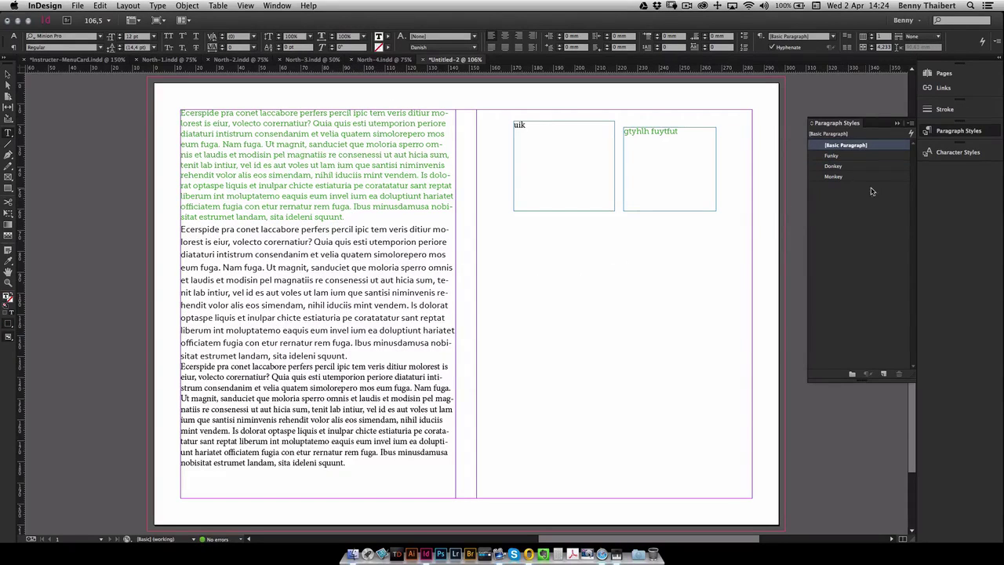
click(834, 176)
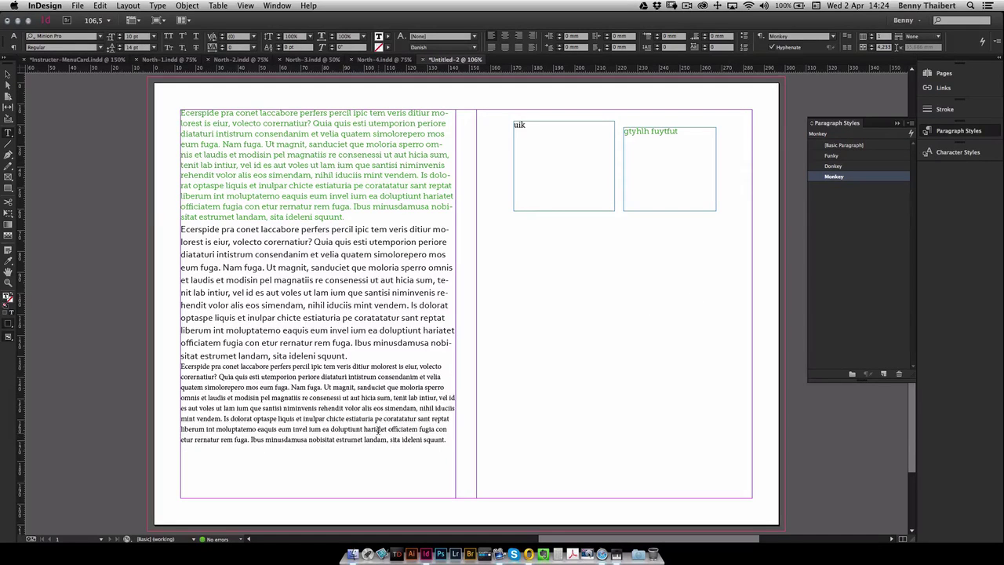
- Apply Donkey to the whole left text frame, view the style's options without changing them, and undo the style application
click(8, 75)
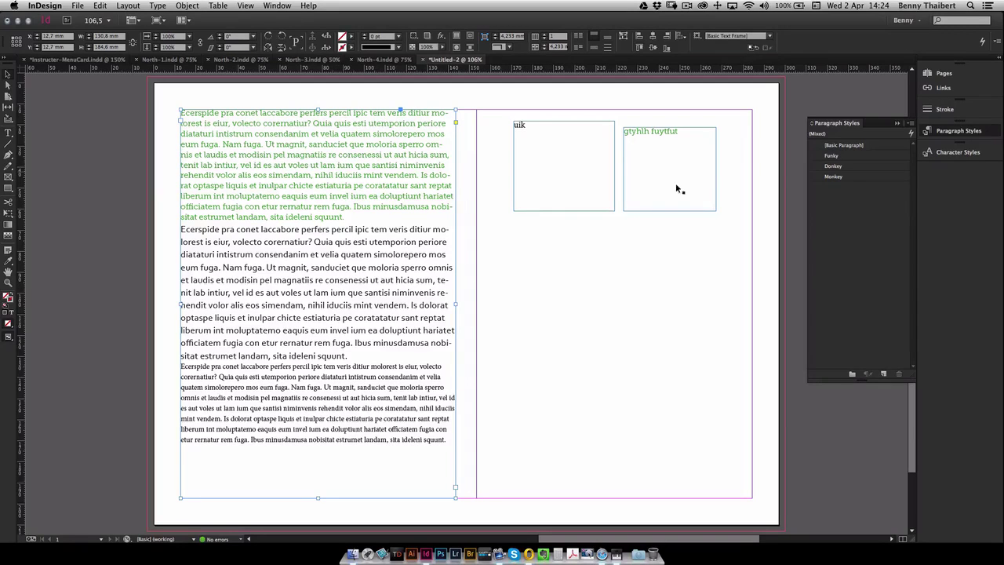
click(857, 167)
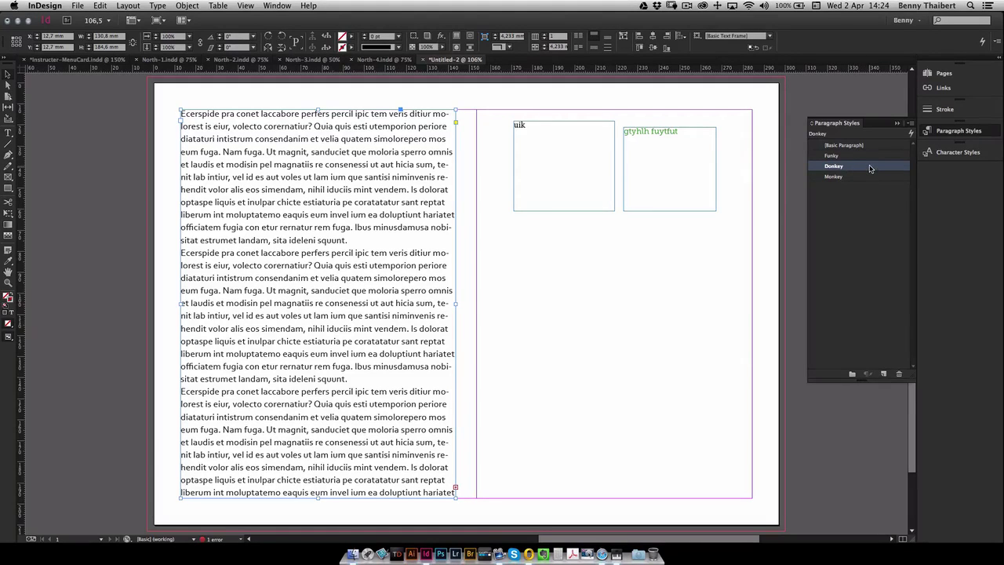
double_click(869, 168)
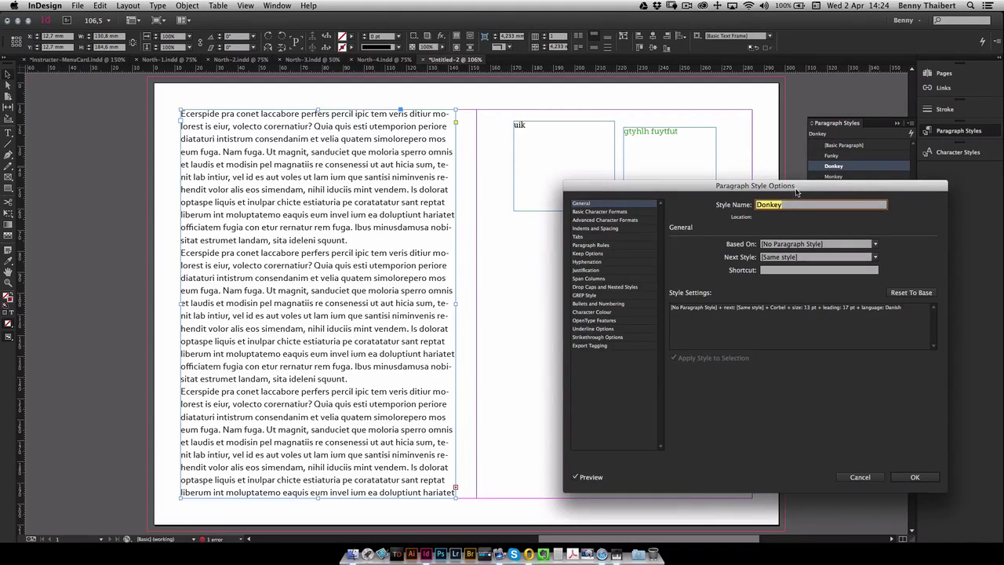
drag(795, 193, 780, 191)
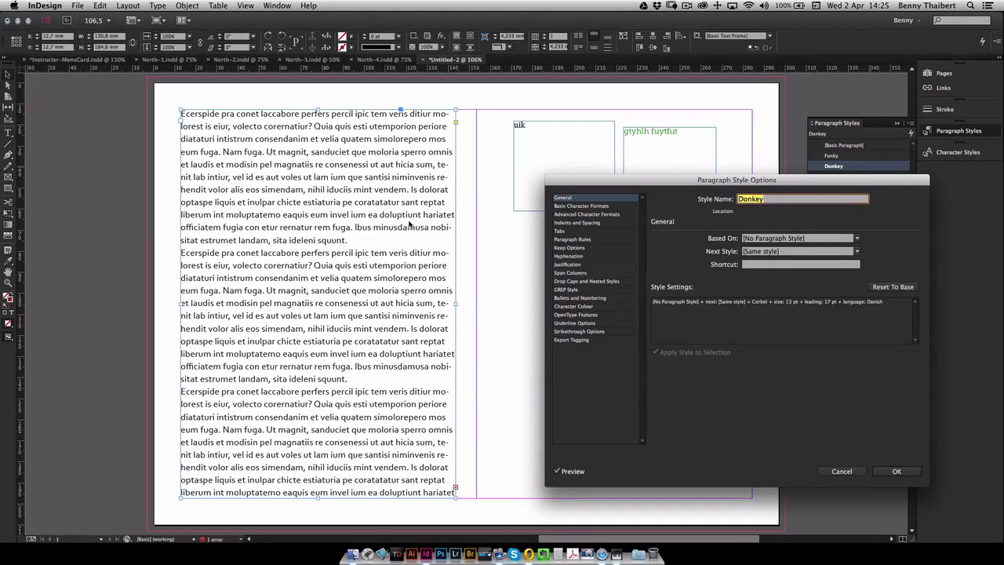
click(841, 472)
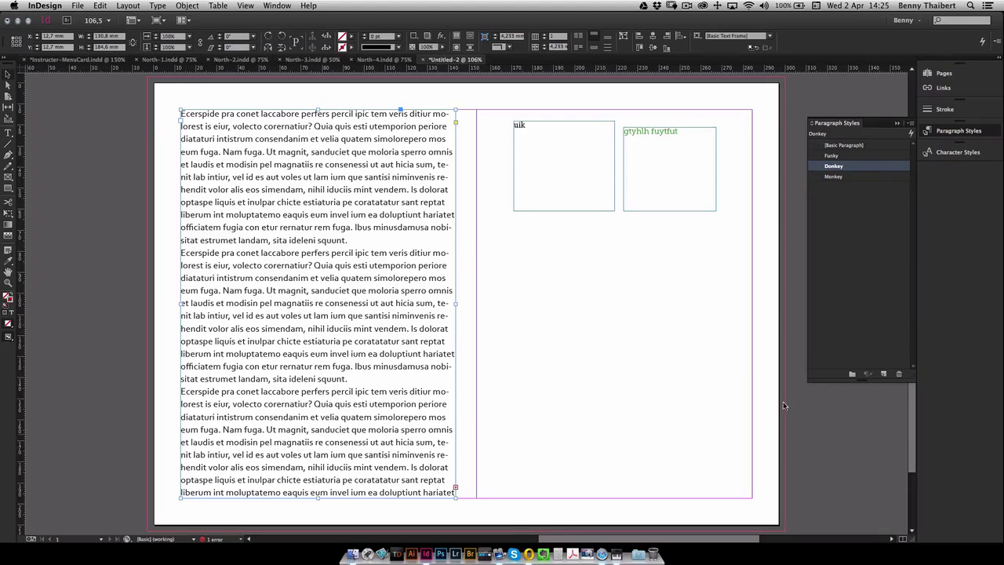
click(100, 6)
click(126, 17)
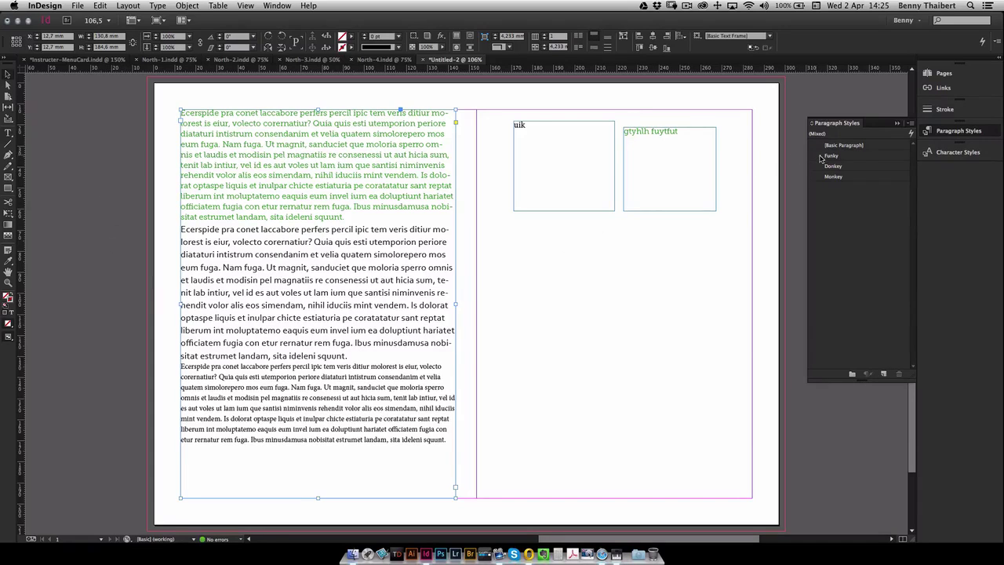
- View the Donkey style's options without applying it to the selected frame, and close them without changing anything
right_click(869, 168)
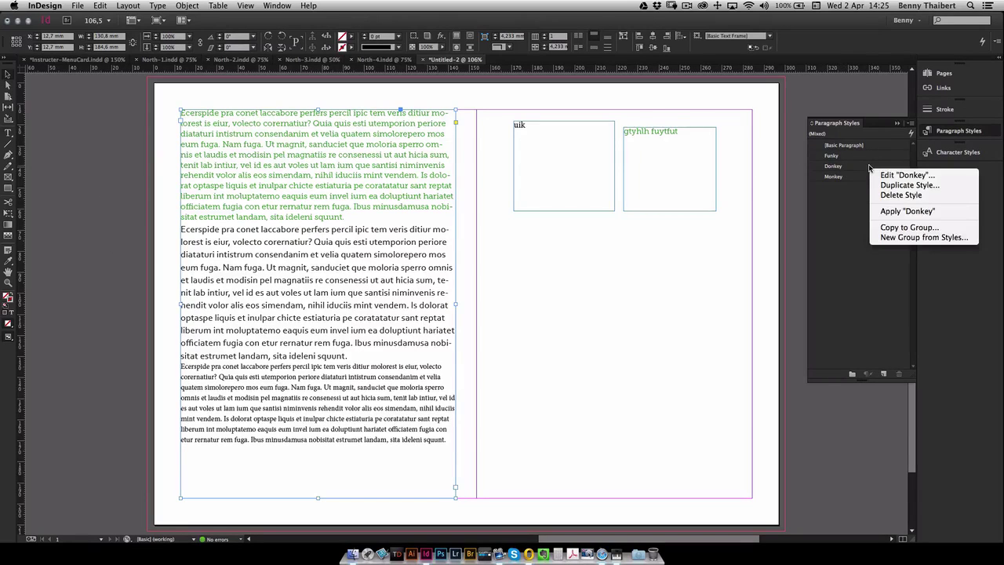
click(888, 177)
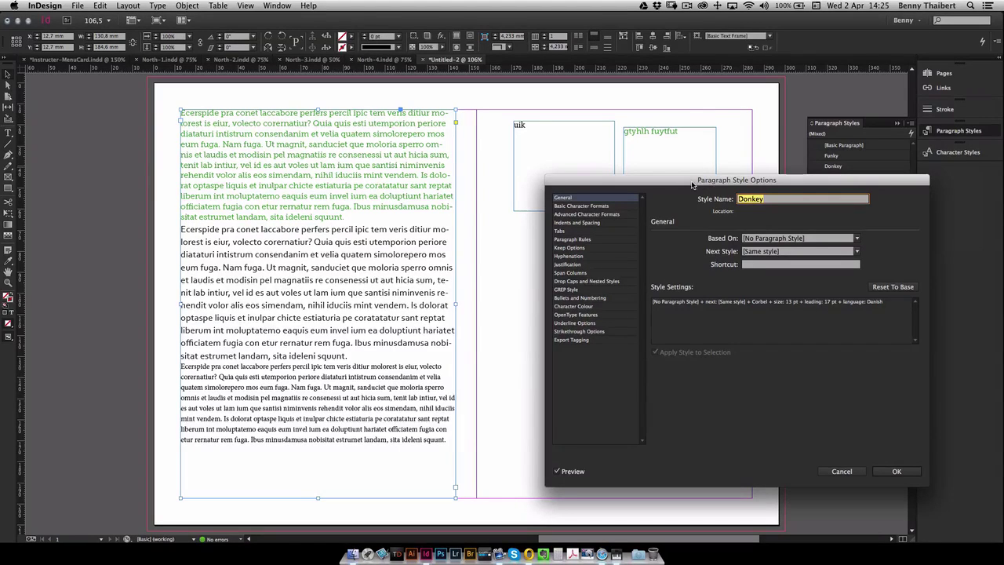
click(898, 473)
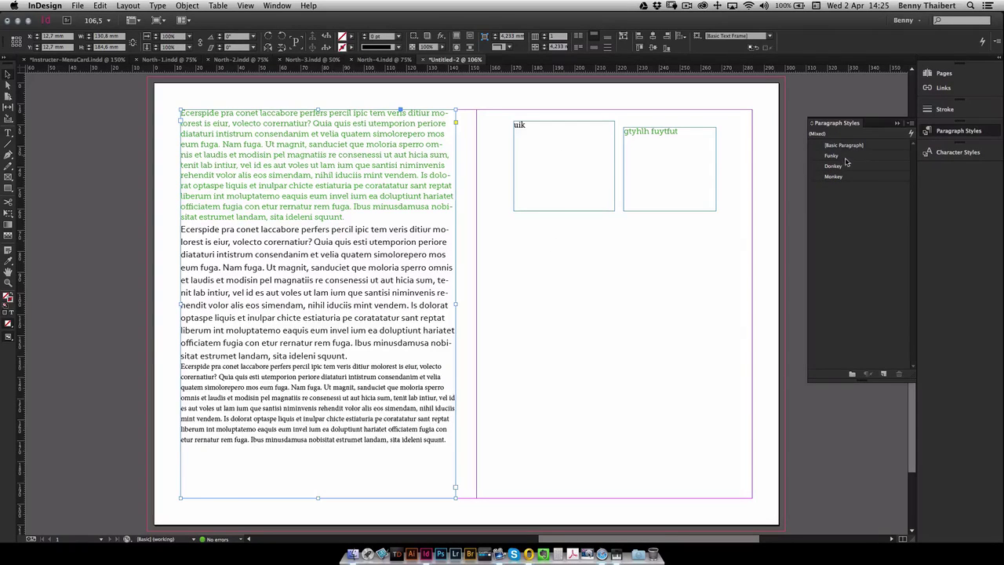
- Open the Donkey style's options in the way that also applies the style to the selected frame, cancel them and undo
double_click(871, 166)
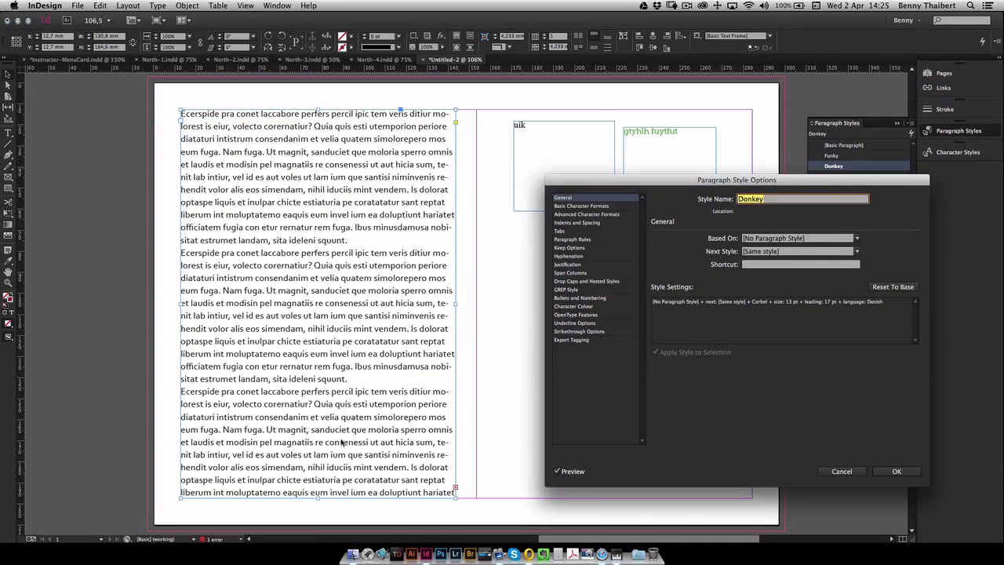
click(844, 475)
key(super+z)
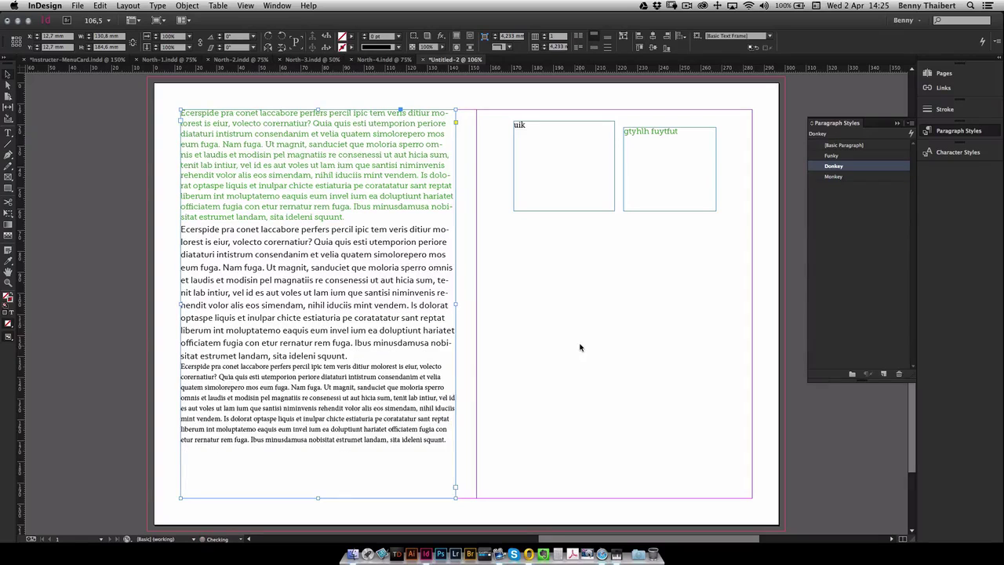
- With nothing selected, make Monkey the default style and create a text frame below the "uik" frame reading "wrfewr"
click(475, 245)
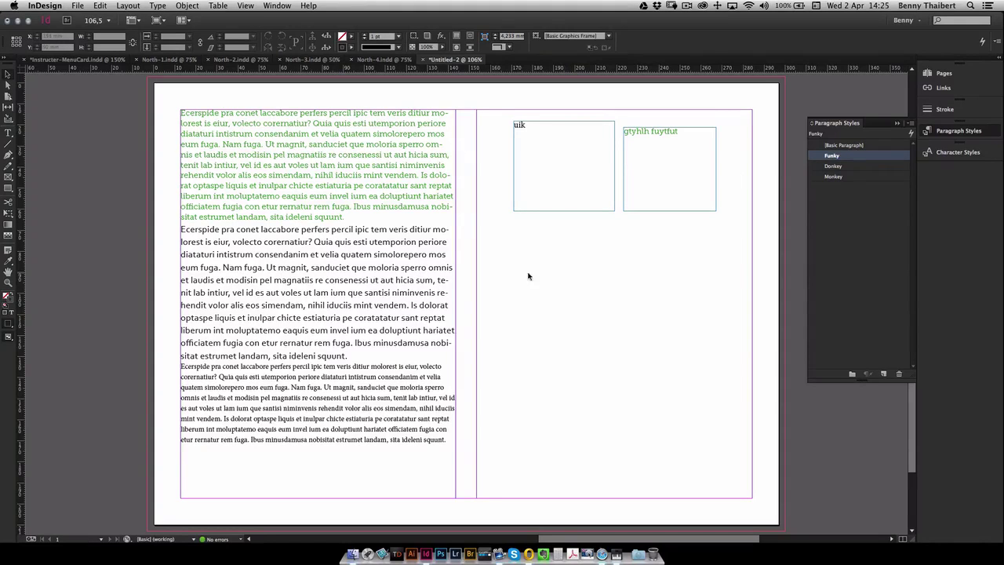
click(846, 166)
click(842, 178)
click(846, 156)
click(847, 177)
click(8, 133)
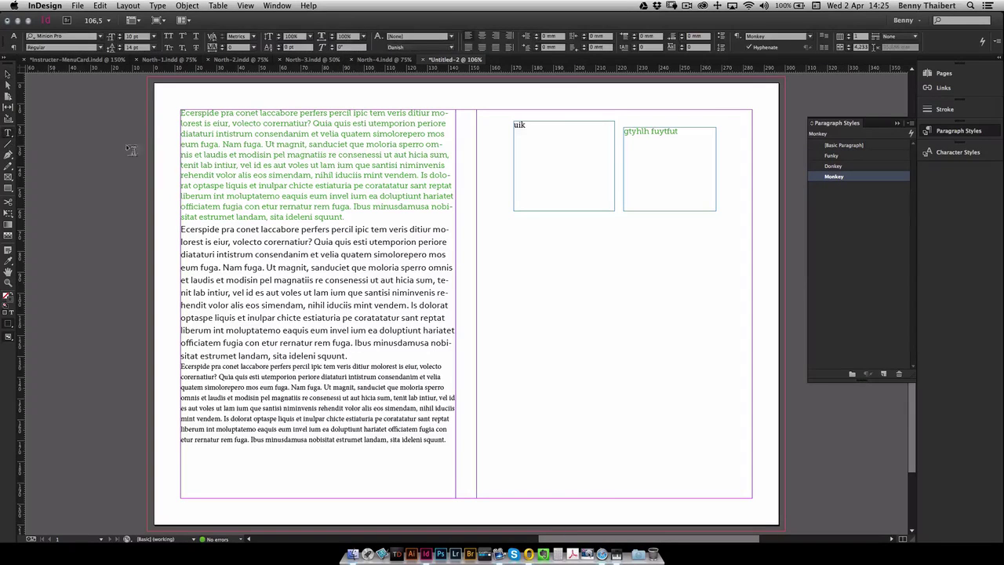
drag(514, 239, 639, 348)
text(wrfewr)
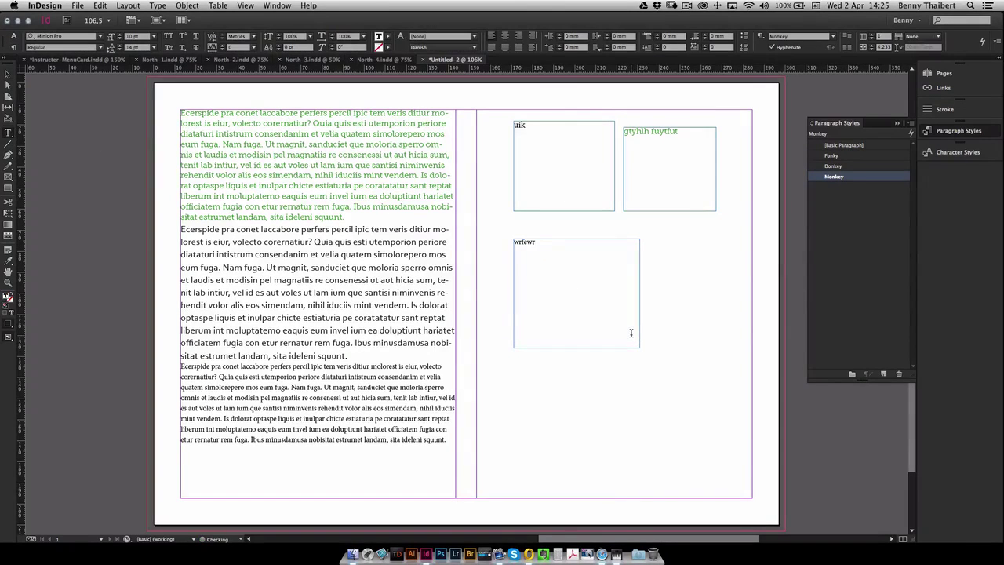
- Add "gthdyrjtyjdut" to the text in the new frame below "uik", and leave nothing selected
text(gthdyrjtyjdut)
click(9, 75)
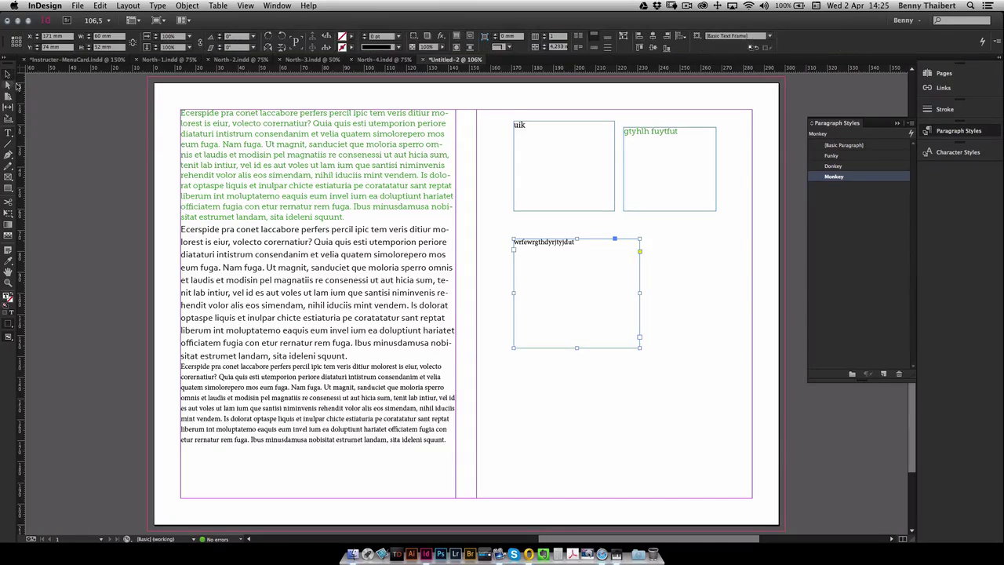
click(117, 220)
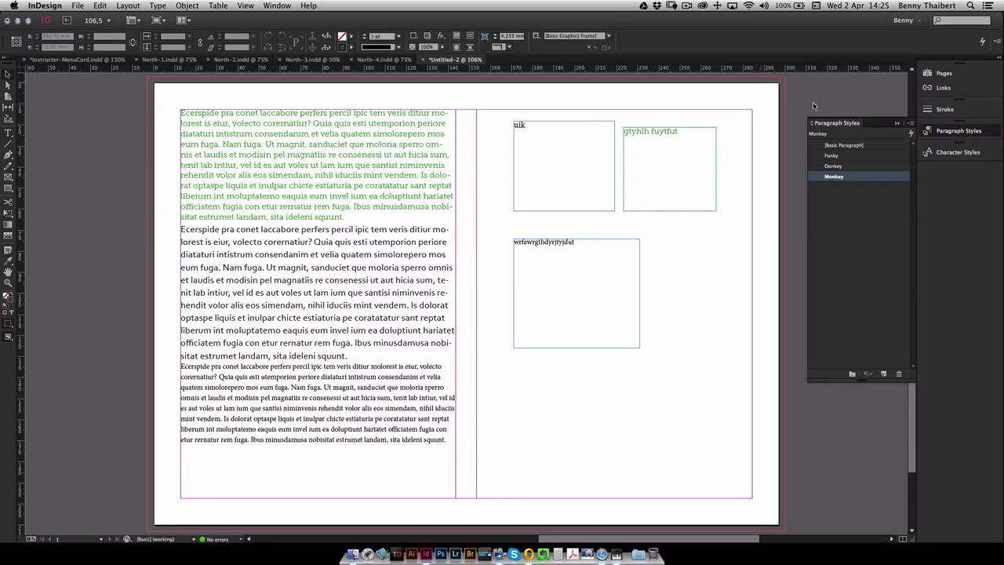
- Apply the biggie character style to the word "moloria" in the green first paragraph
click(954, 152)
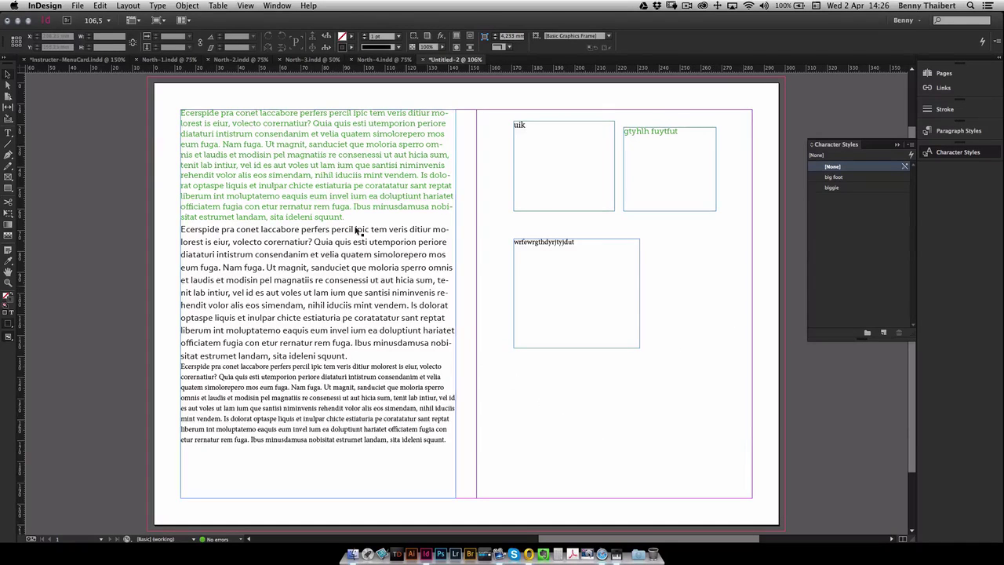
double_click(343, 158)
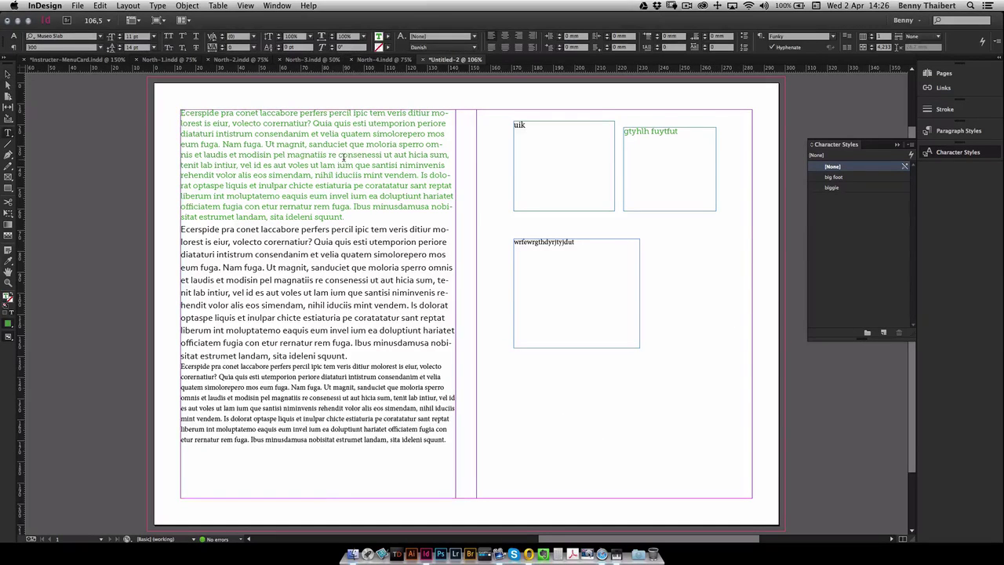
double_click(381, 144)
click(383, 143)
drag(366, 143, 394, 144)
click(386, 169)
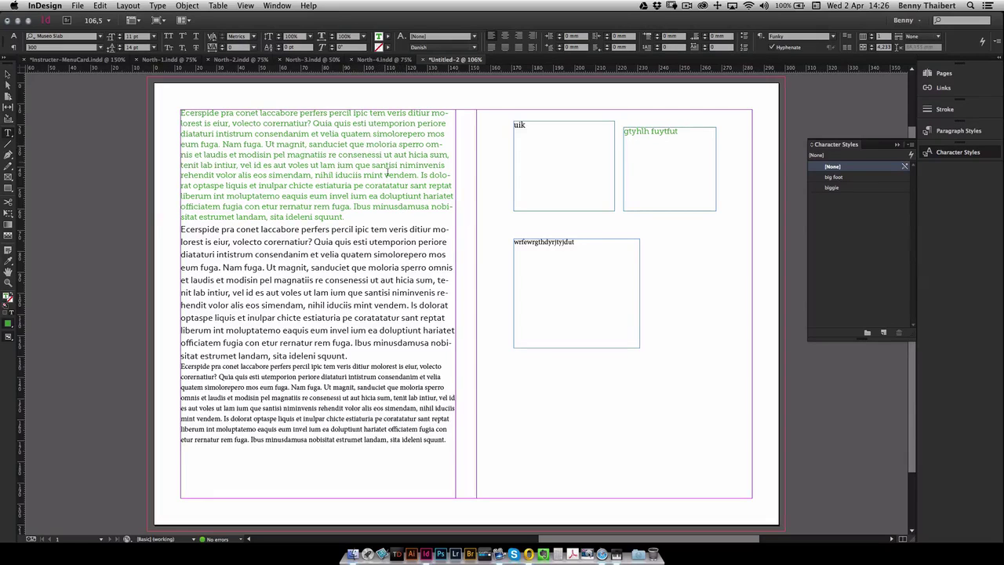
click(837, 189)
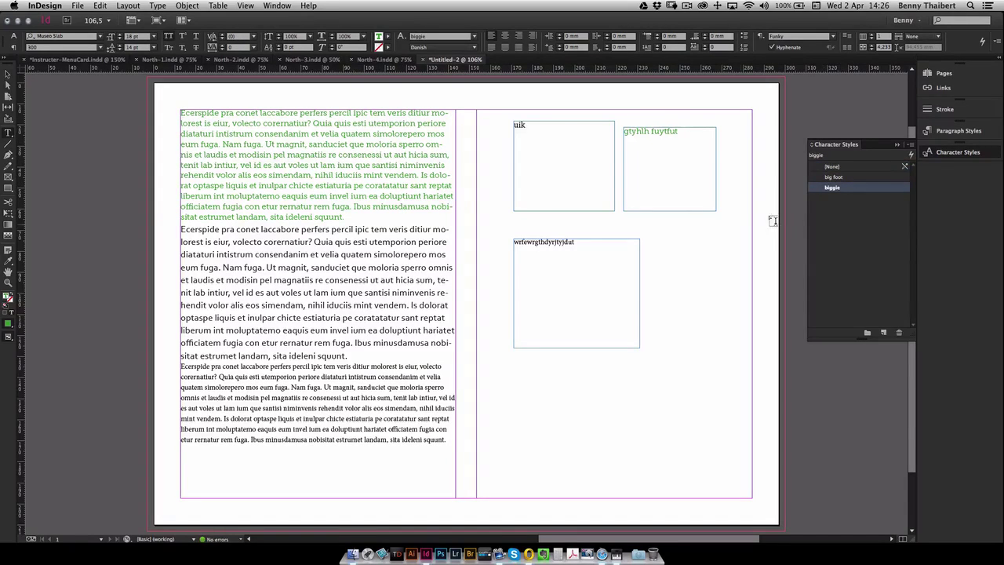
drag(366, 144, 397, 144)
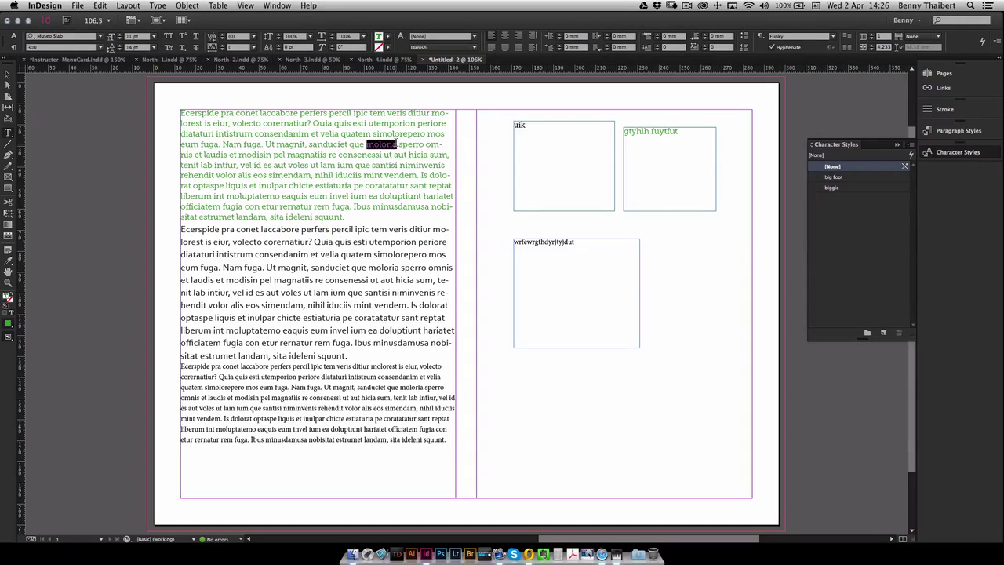
click(833, 188)
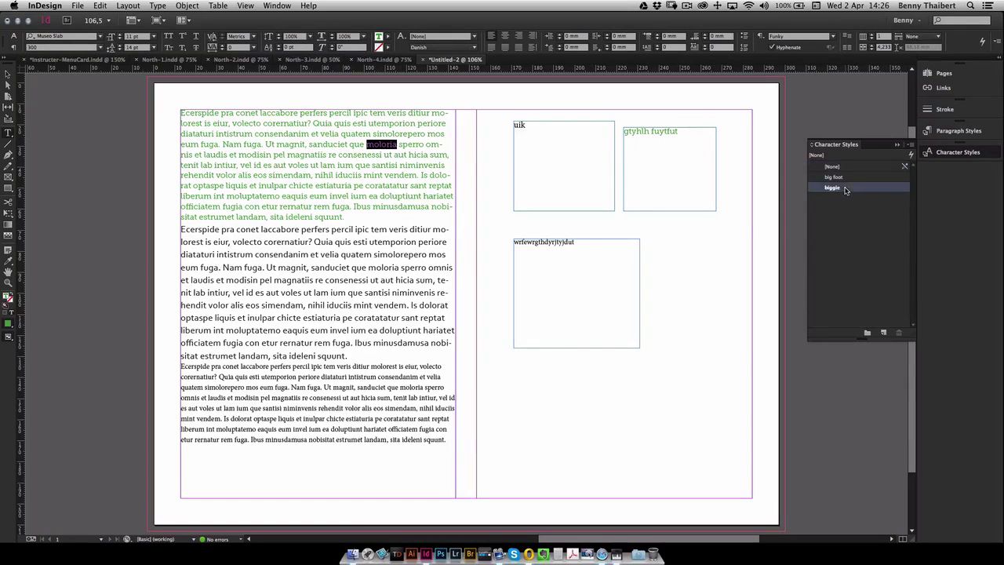
click(349, 298)
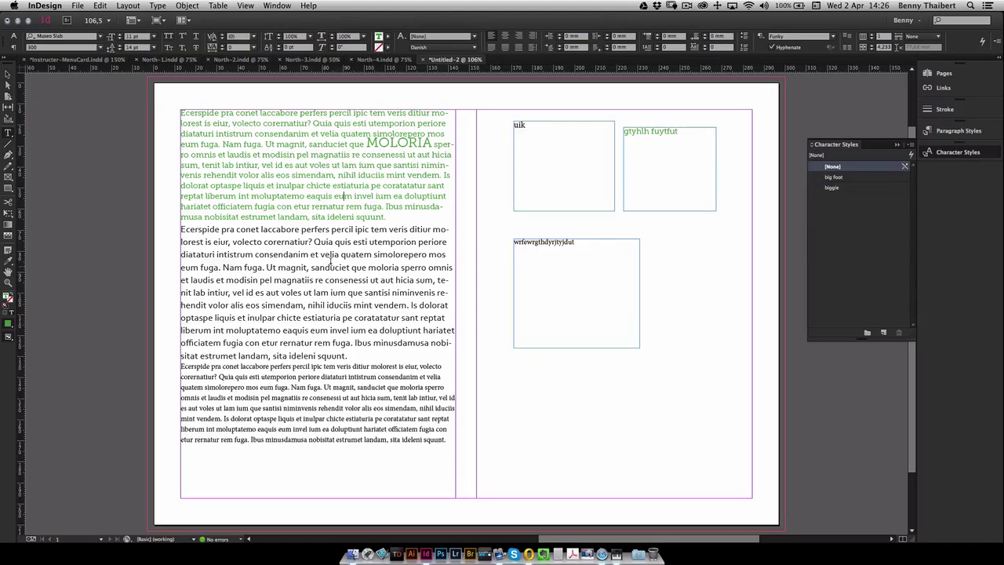
- Apply the biggie character style to "simolorepero" and to the letters "magn" of "magnatiis" in the second paragraph
double_click(393, 255)
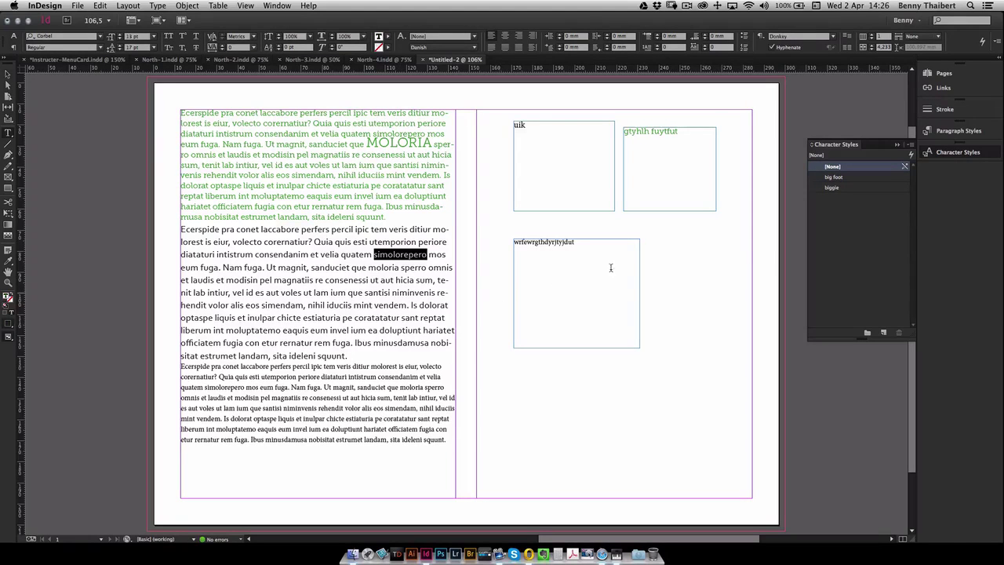
click(847, 192)
click(339, 305)
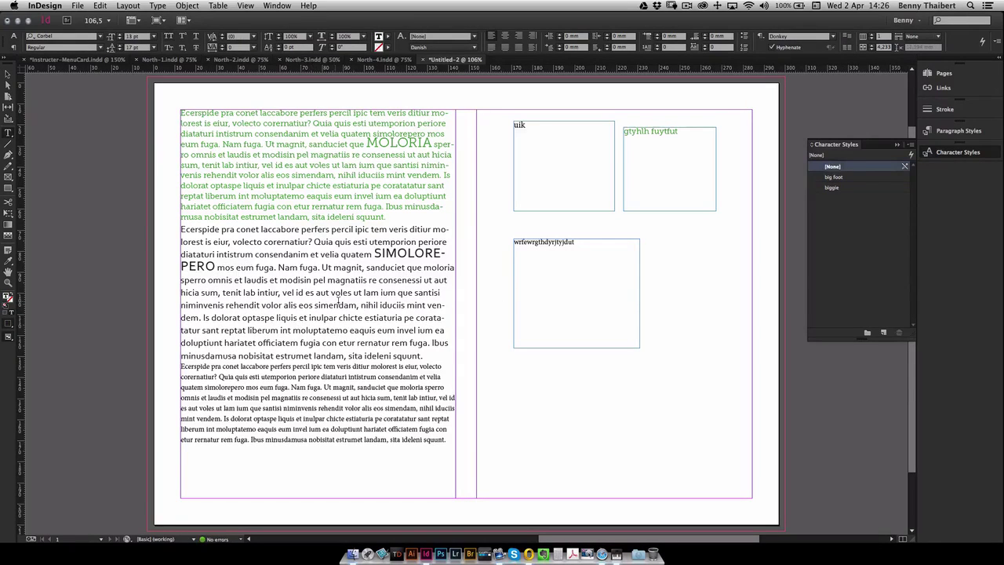
drag(328, 280, 353, 281)
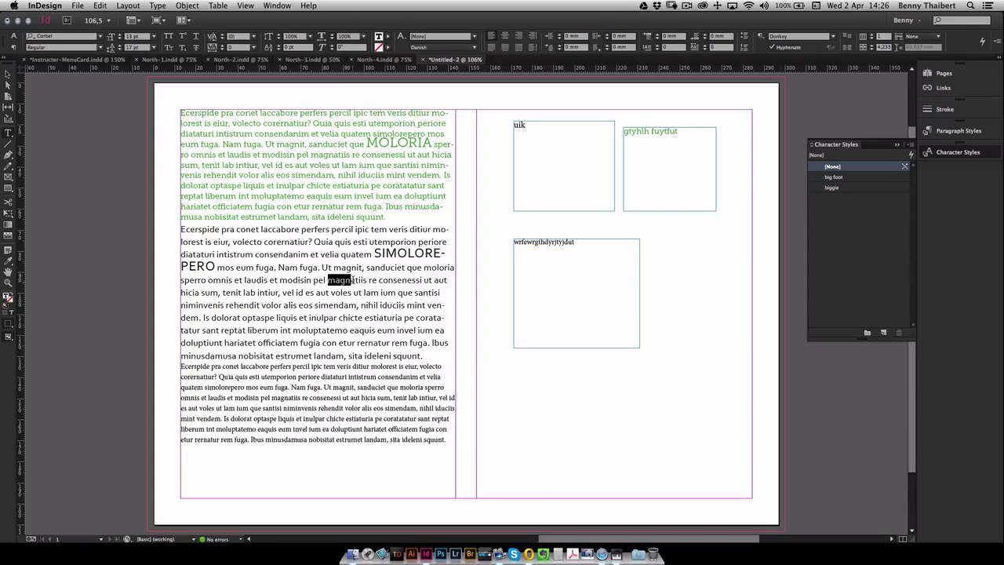
click(838, 188)
click(357, 268)
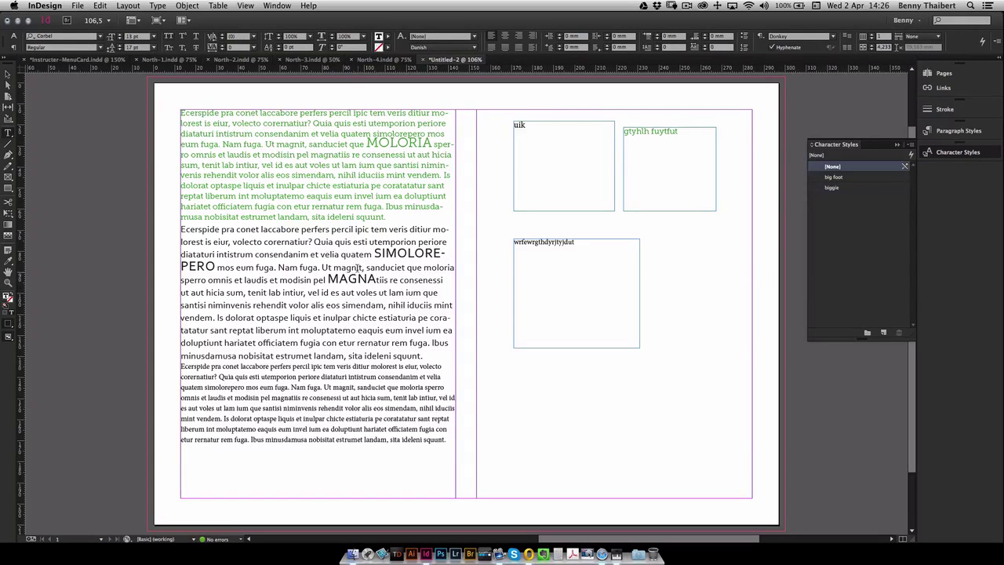
- Apply the biggie character style to the word "magnit" in the third paragraph
double_click(340, 386)
click(831, 188)
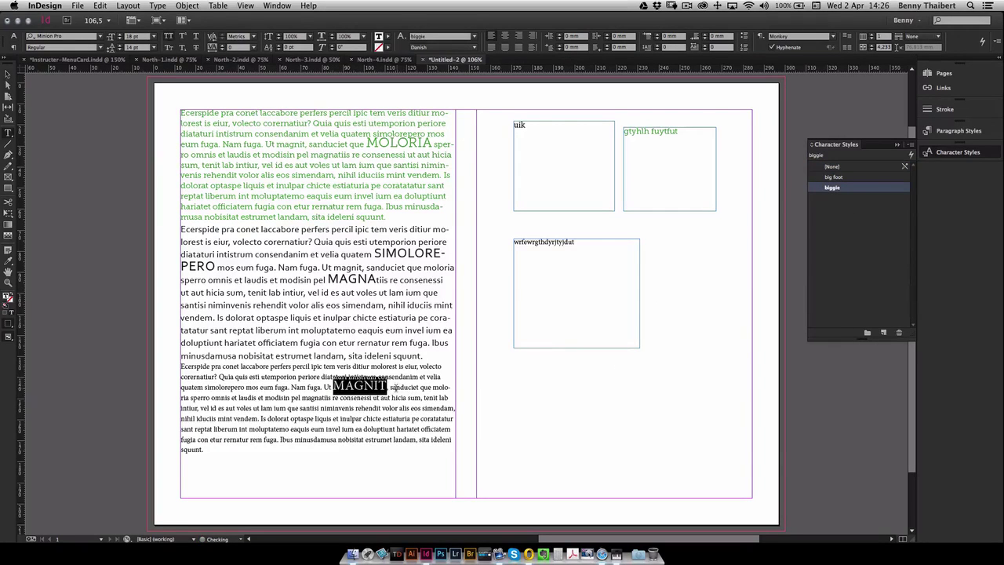
drag(378, 399, 378, 410)
click(356, 432)
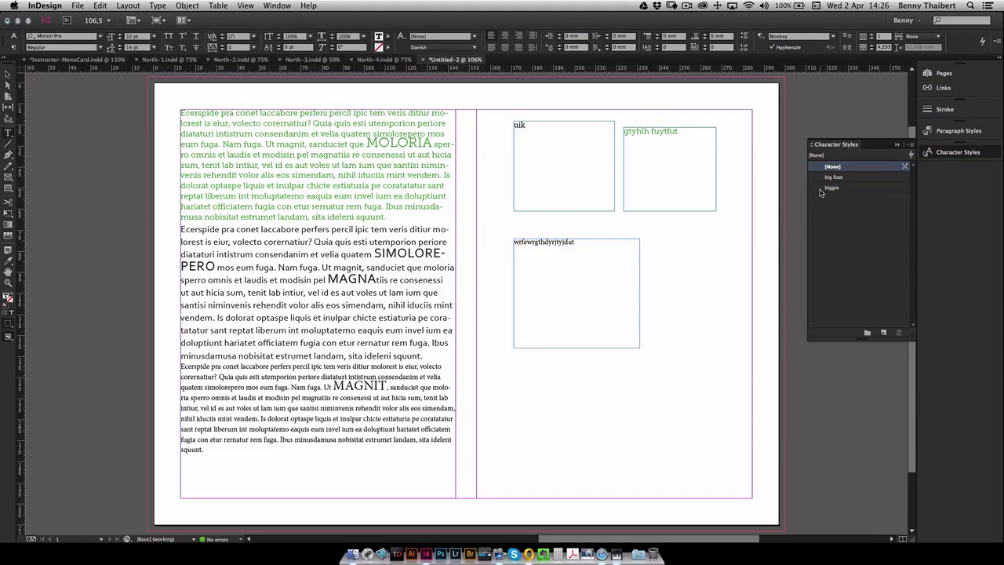
- Edit the biggie character style without applying it, setting its character colour to Sitecore RED
right_click(851, 190)
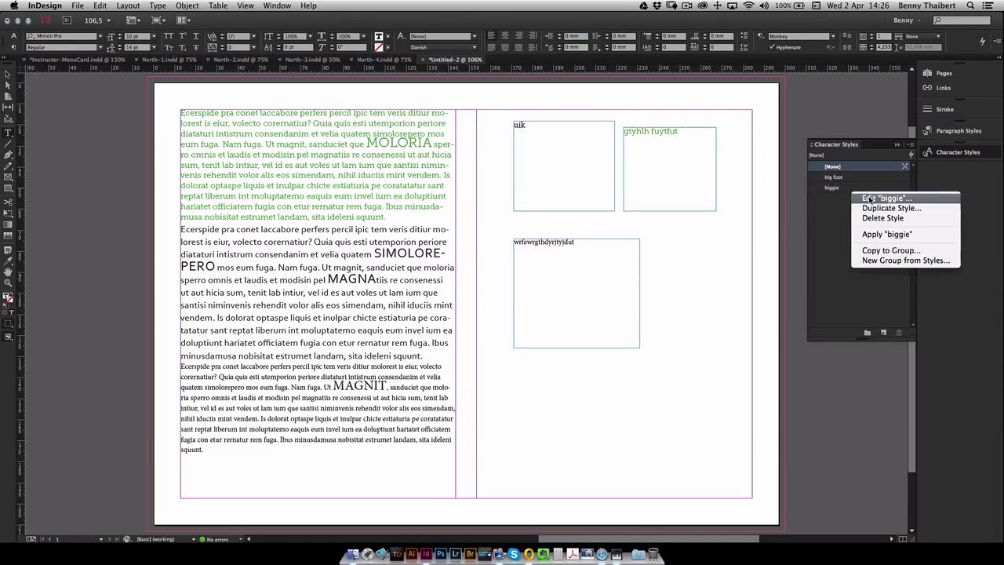
click(869, 200)
drag(315, 98, 673, 199)
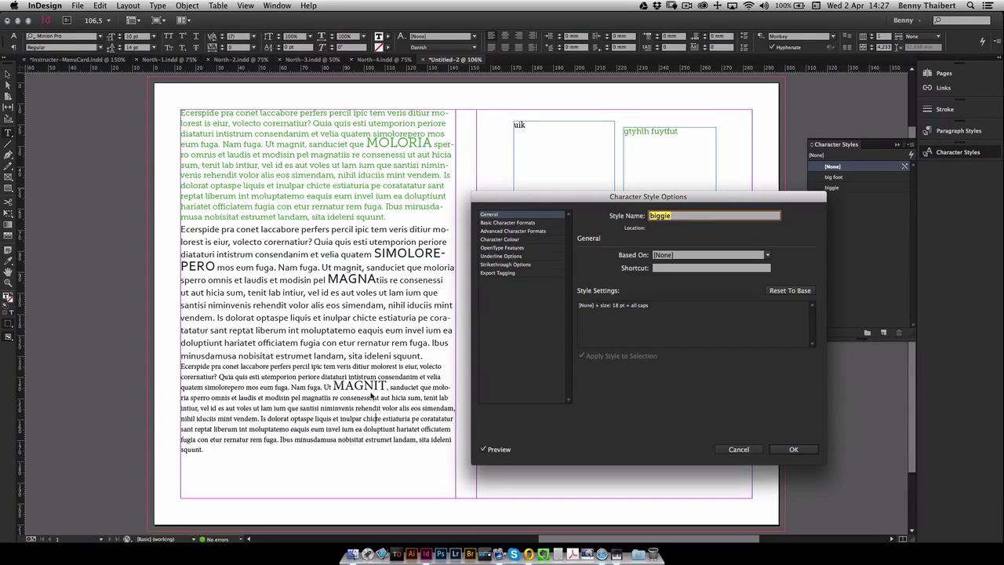
click(519, 223)
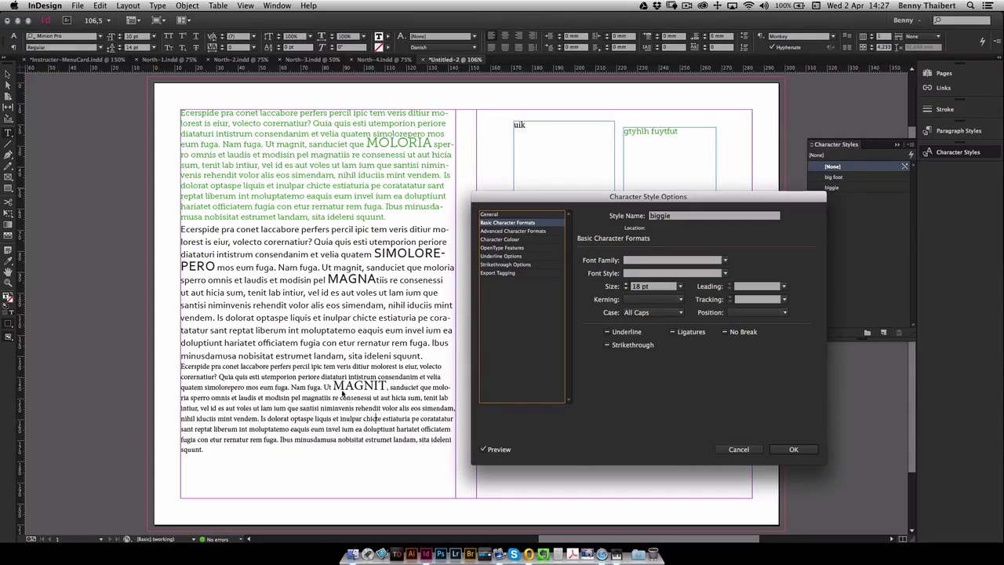
click(521, 241)
click(673, 280)
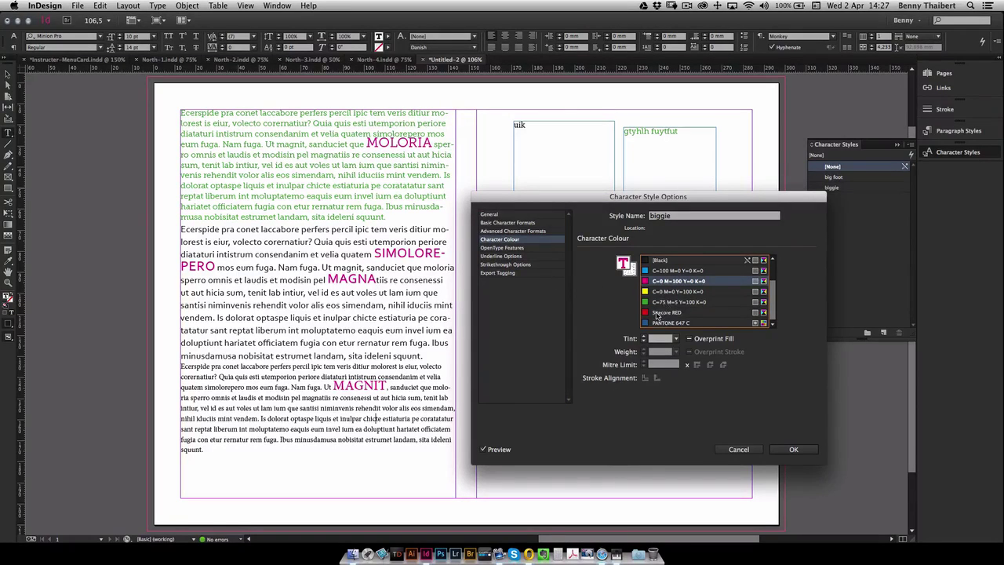
click(656, 315)
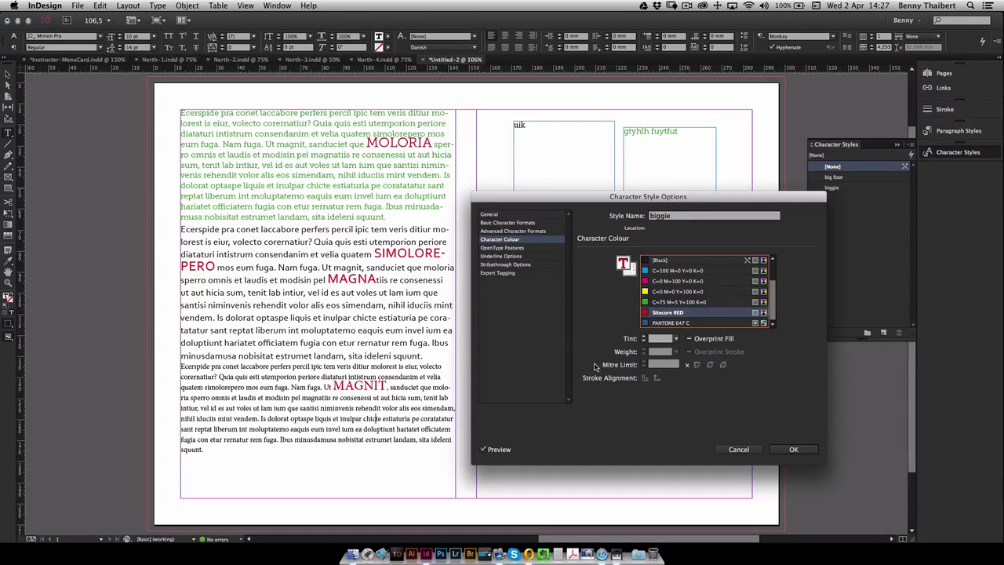
click(793, 449)
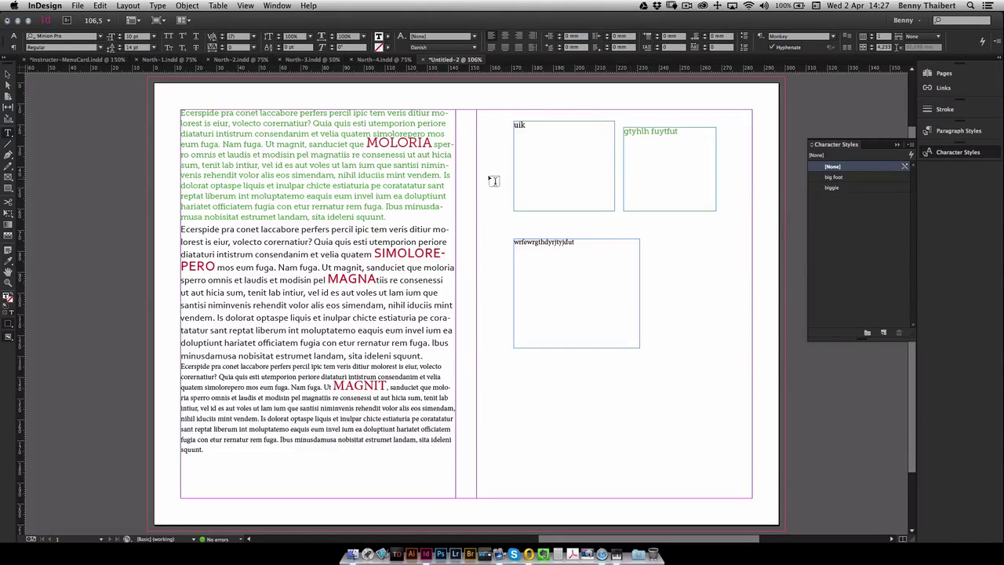
- Apply the big foot character style to "modisin" in the first and third paragraphs and "rehendit" in the second
double_click(273, 155)
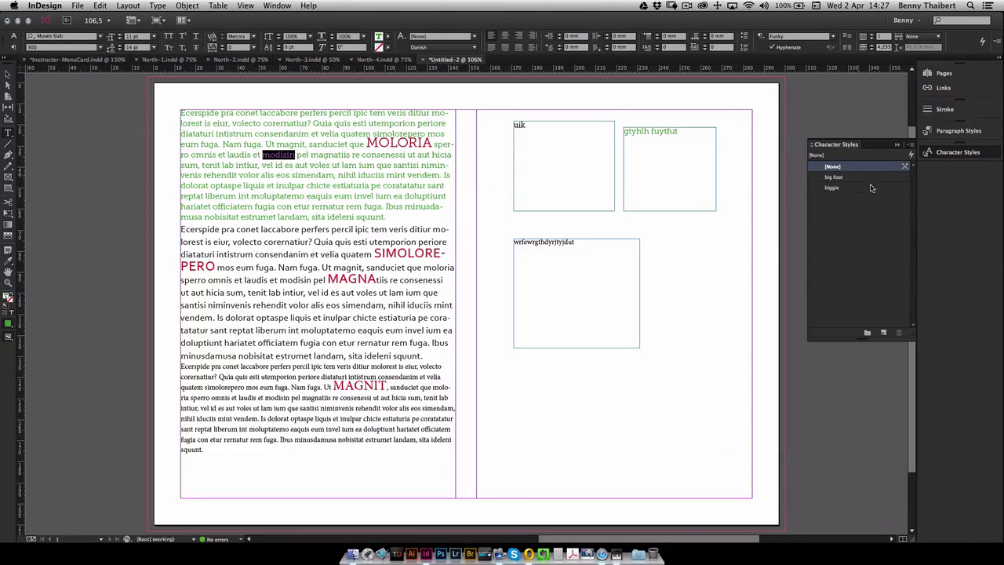
click(834, 176)
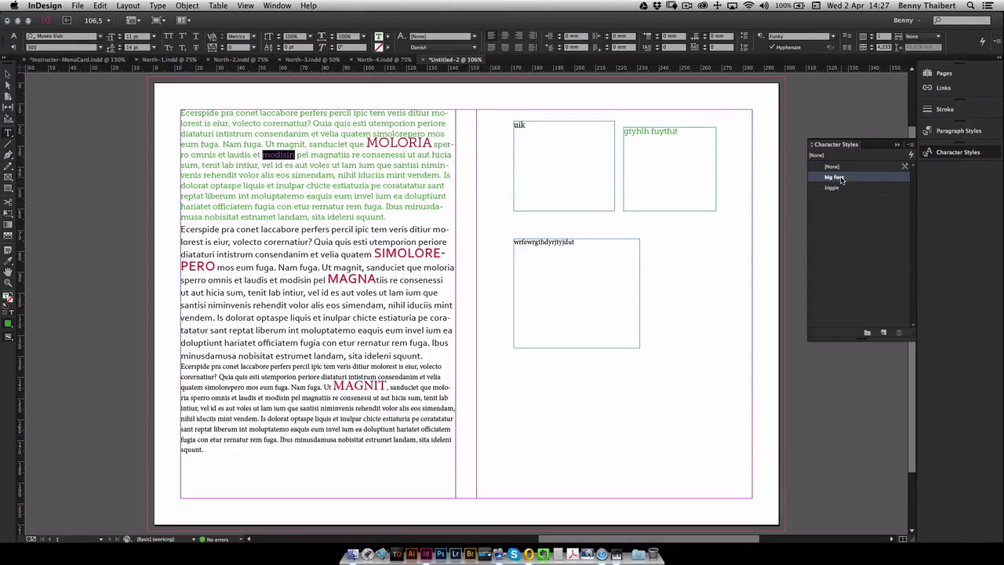
double_click(266, 306)
click(846, 179)
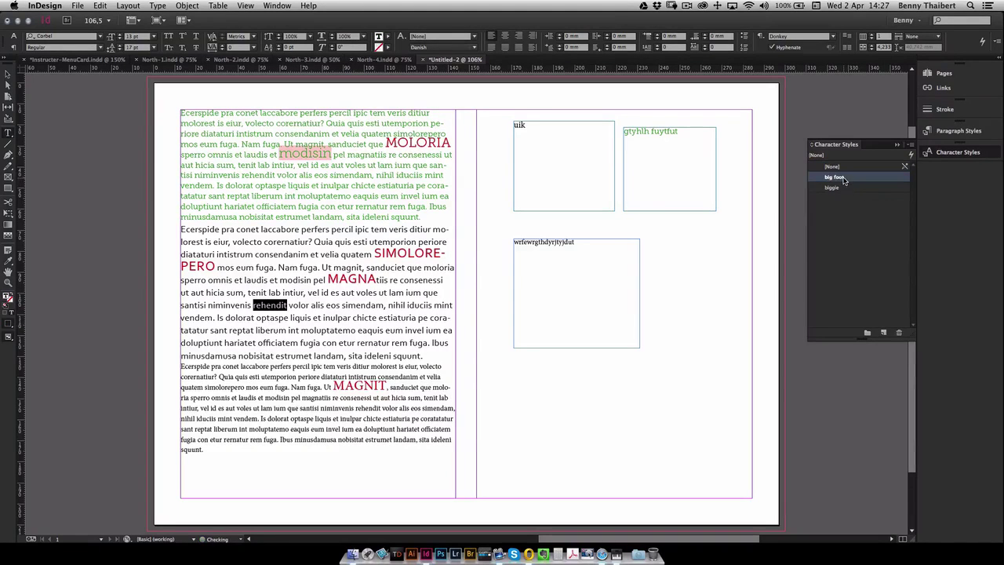
click(278, 398)
double_click(277, 397)
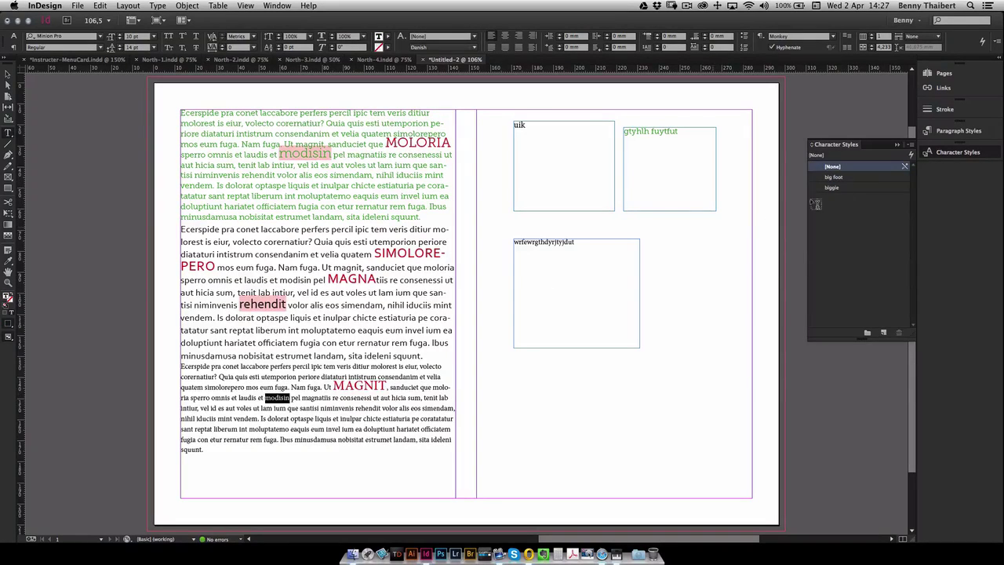
click(841, 179)
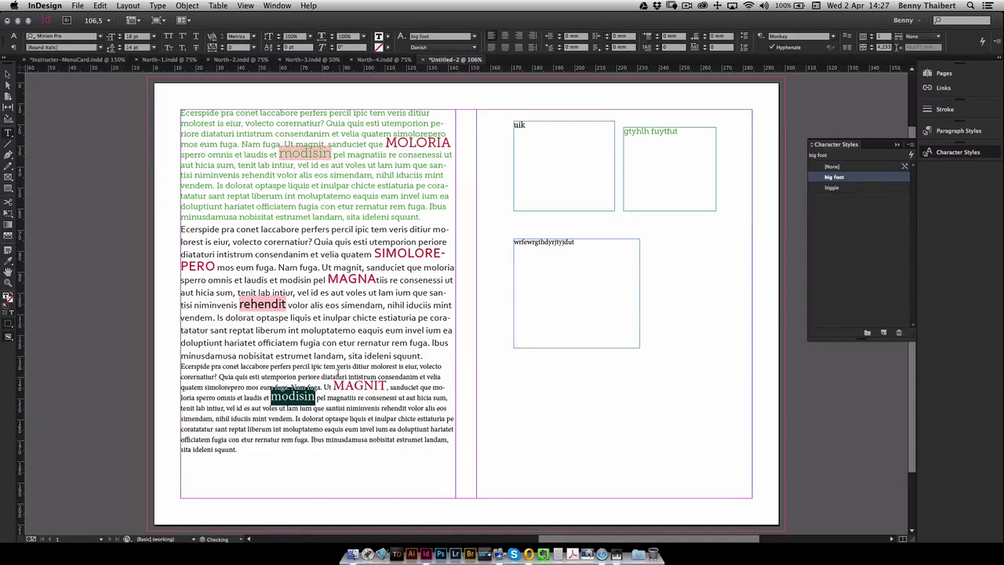
click(342, 444)
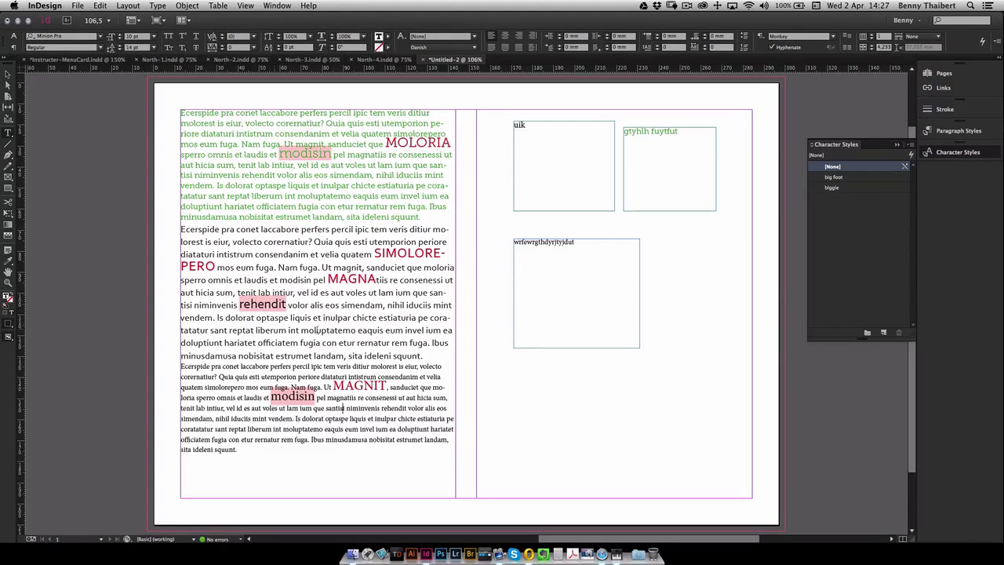
- Edit the big foot character style without applying it, setting its font style to Caption
right_click(850, 178)
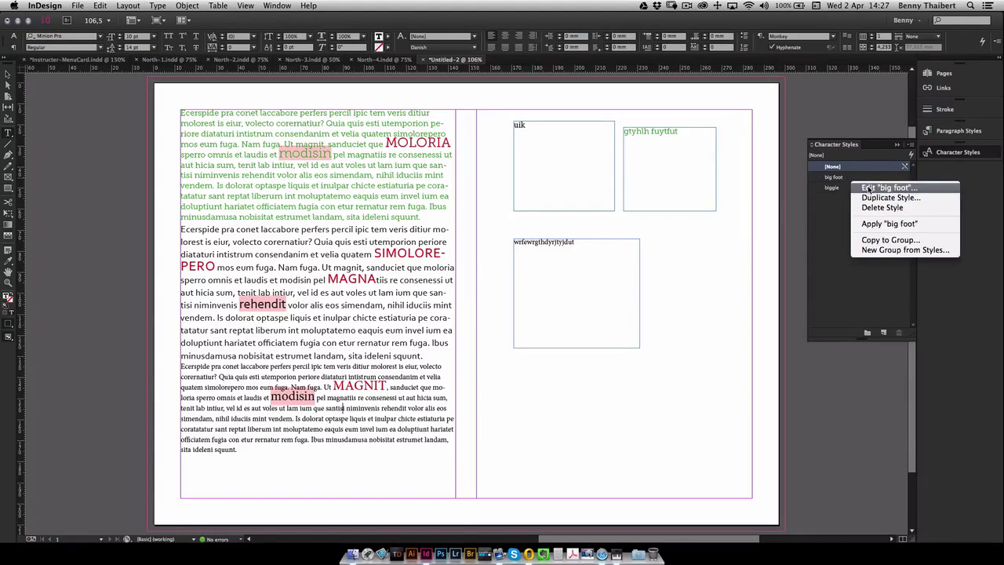
click(858, 189)
click(526, 223)
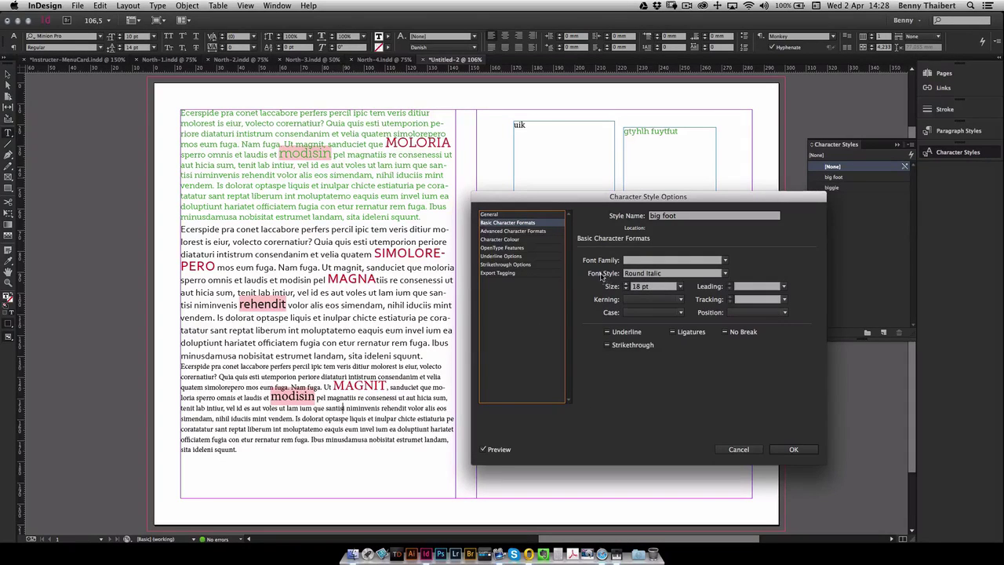
click(725, 273)
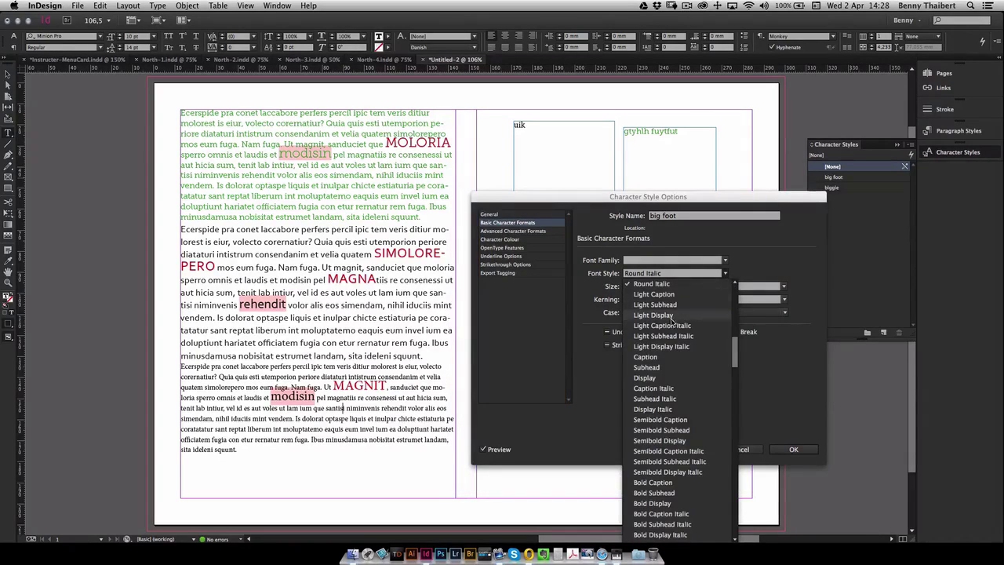
click(647, 357)
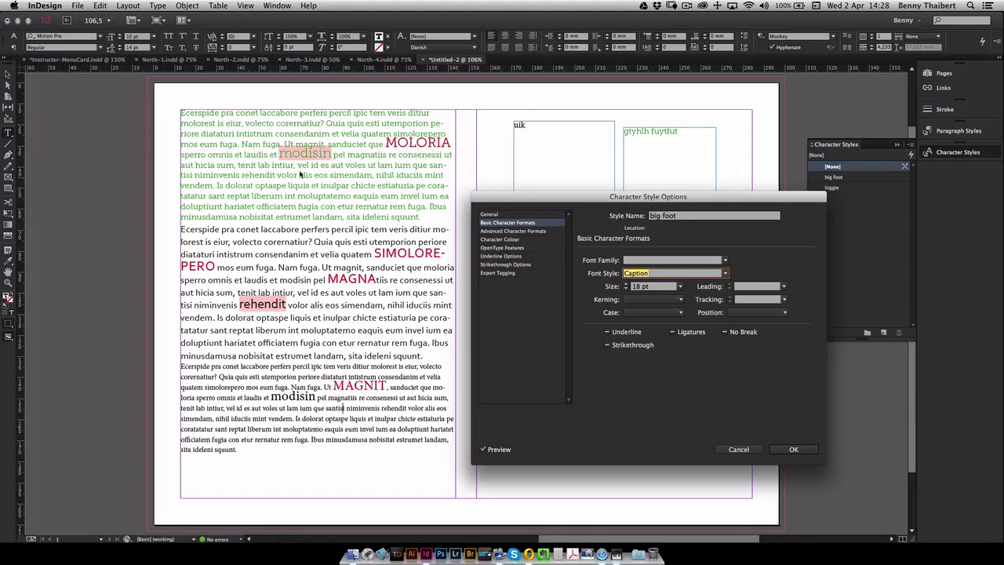
- Try Museo Slab with font style 500 as the big foot character style's font
click(724, 275)
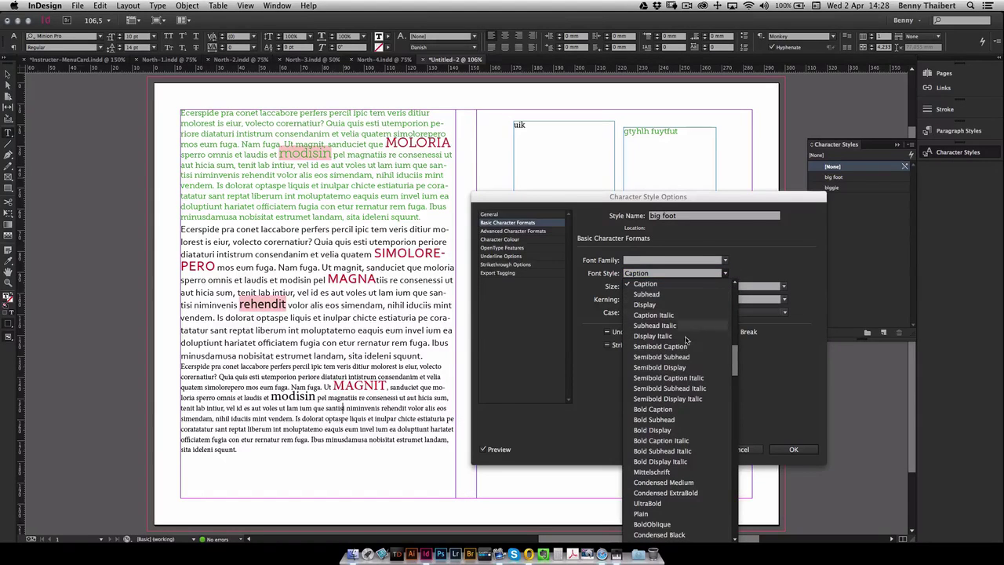
drag(735, 359, 726, 298)
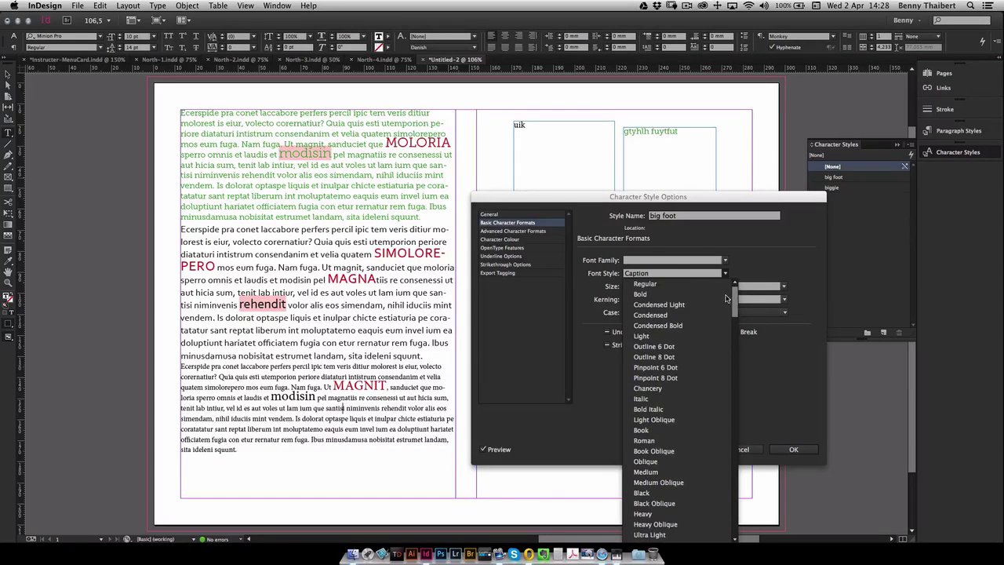
click(740, 240)
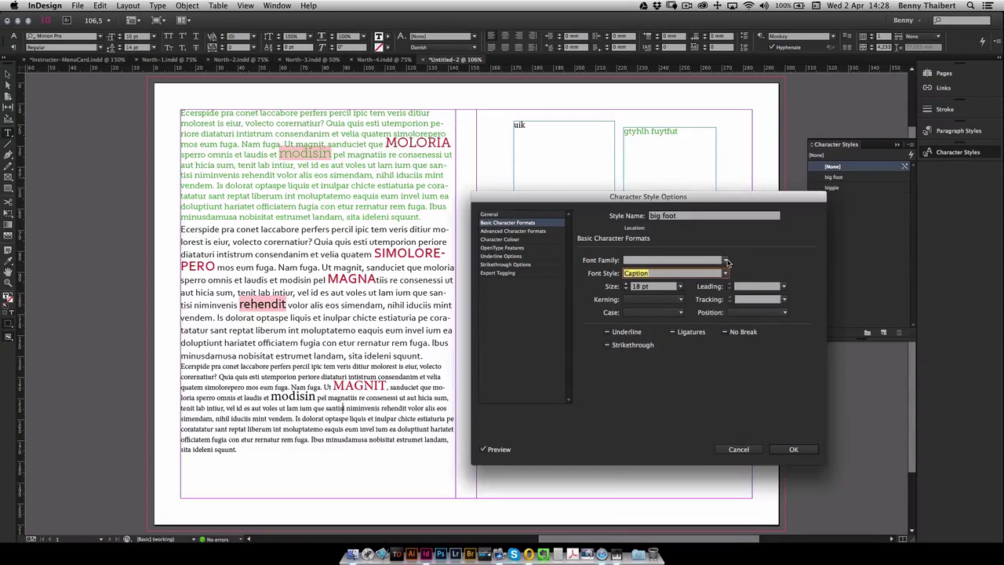
click(726, 262)
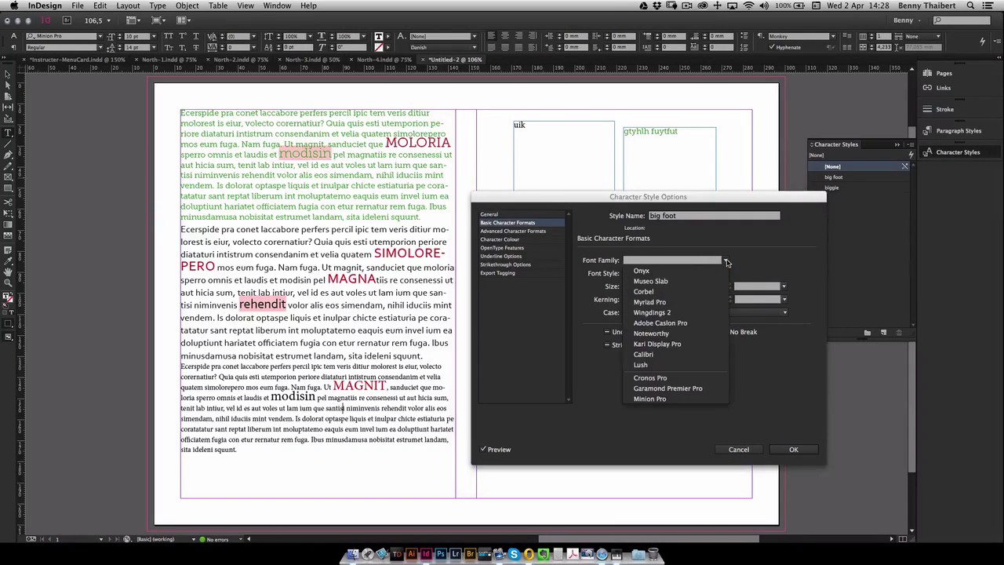
click(656, 283)
click(725, 273)
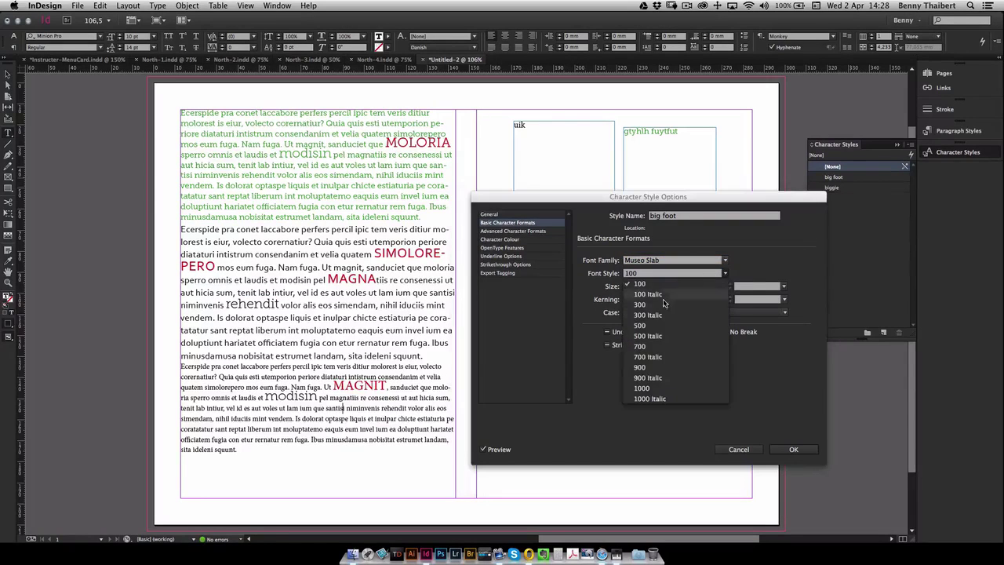
click(643, 324)
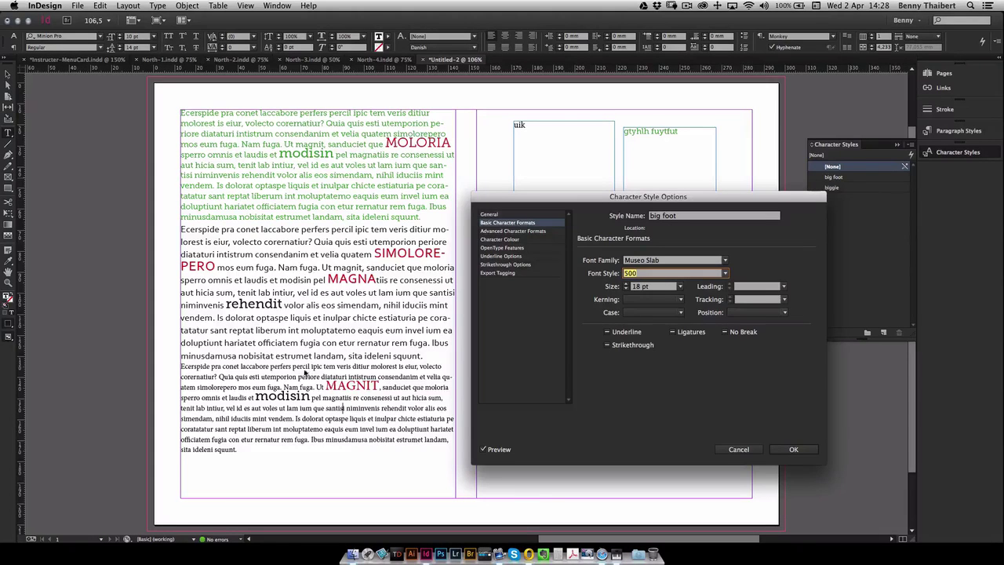
- Try C=100 M=0 Y=0 K=0, [None] and [Black] as the big foot style's character colour, and discard all pending style edits
click(531, 239)
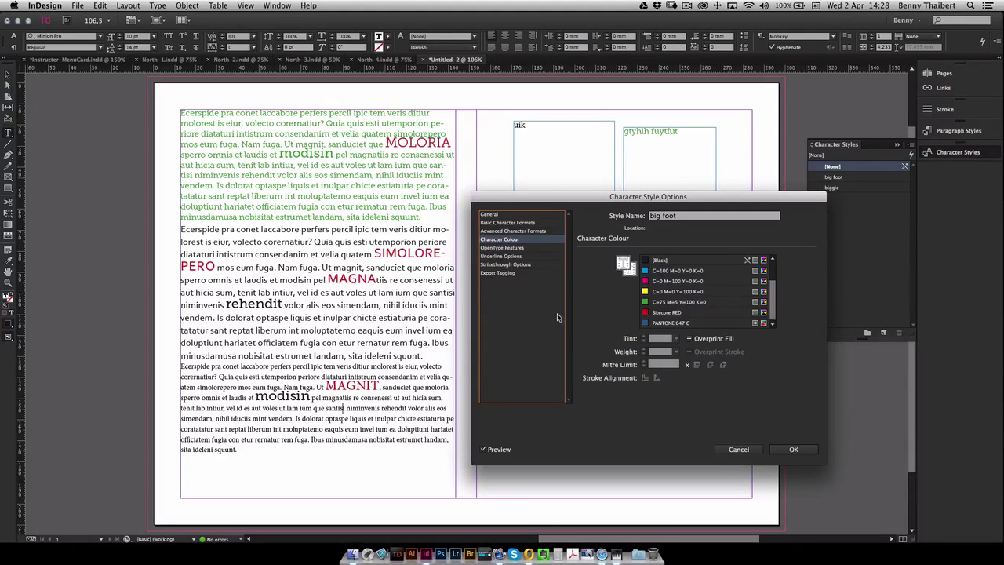
click(649, 272)
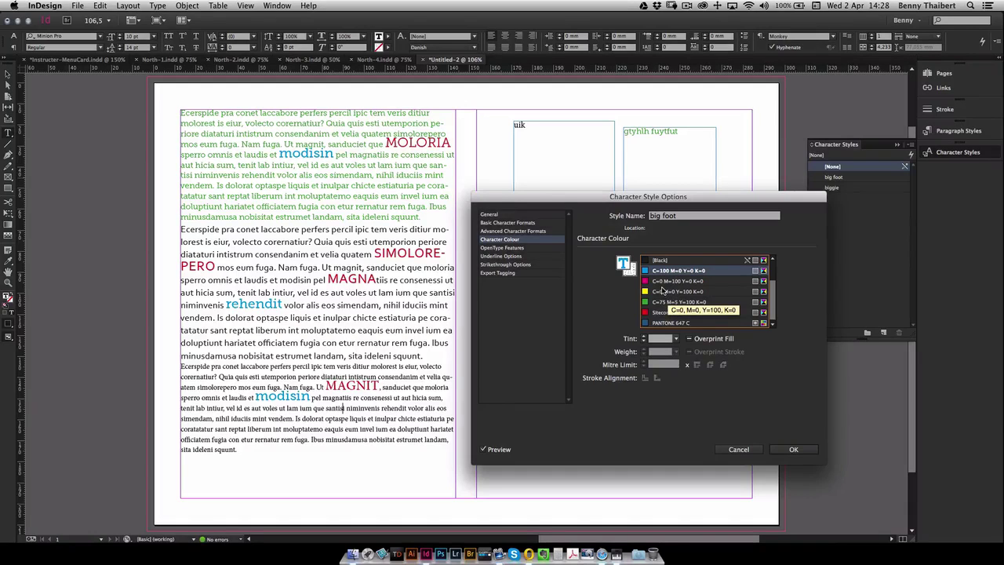
scroll(773, 290, up, 3)
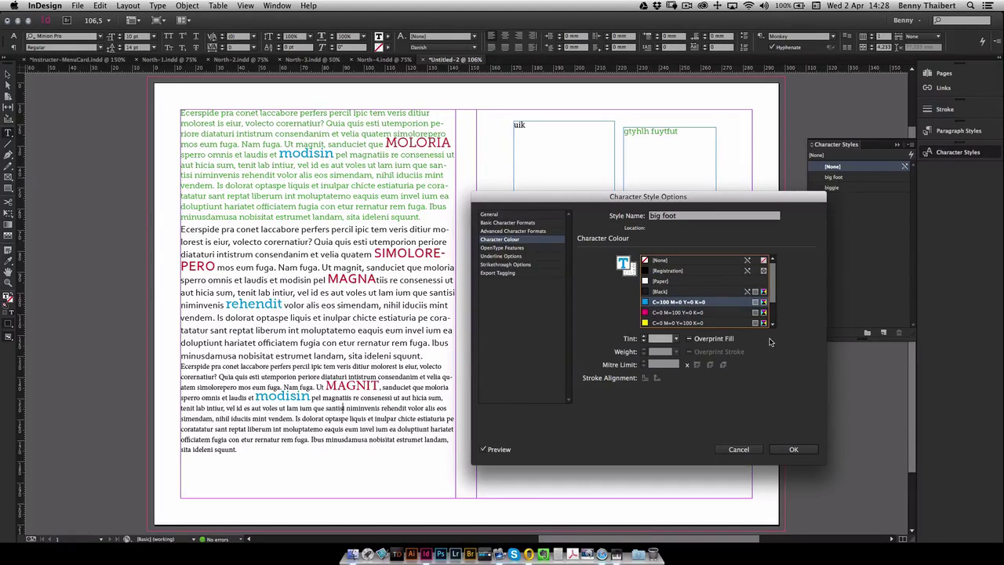
click(657, 260)
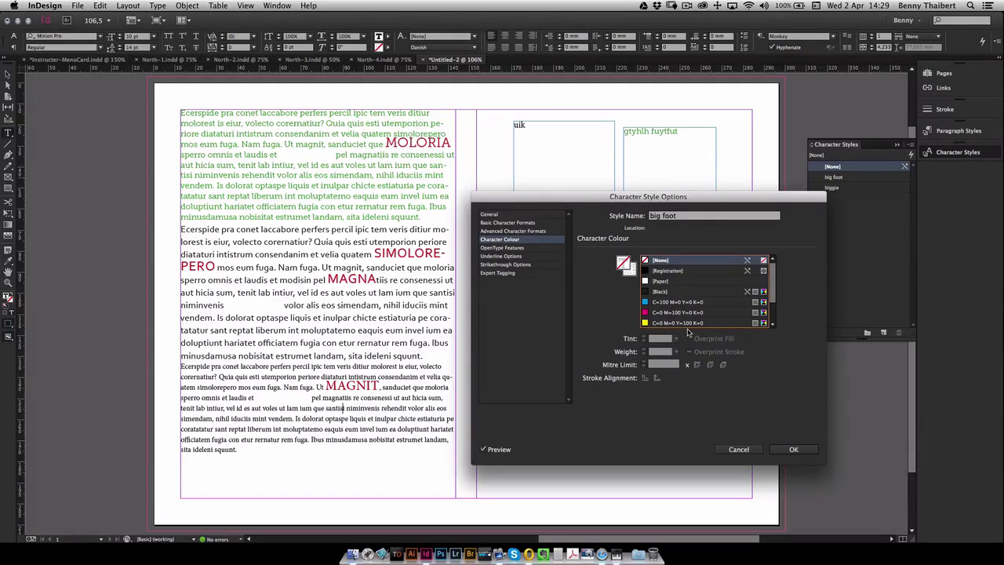
click(662, 292)
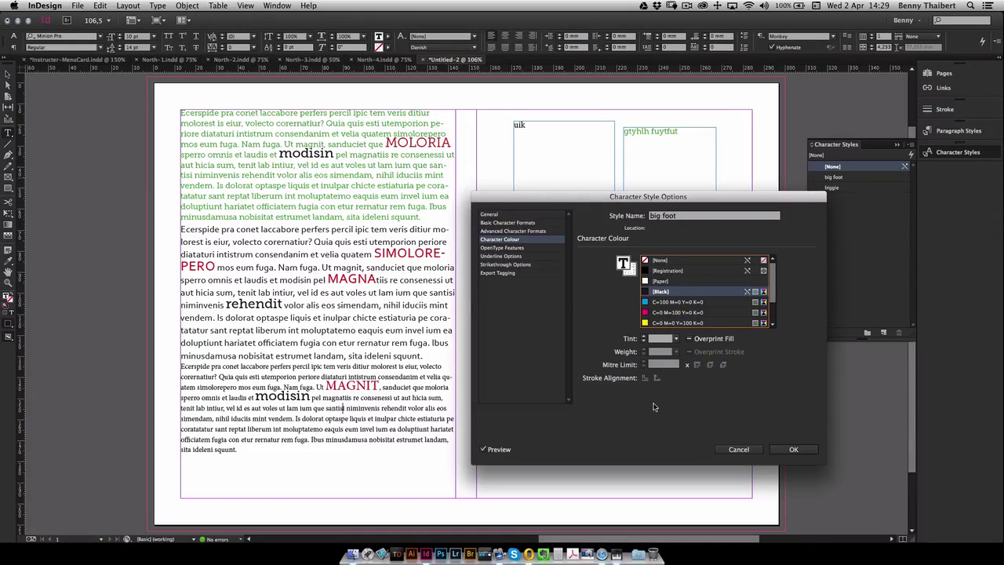
click(504, 215)
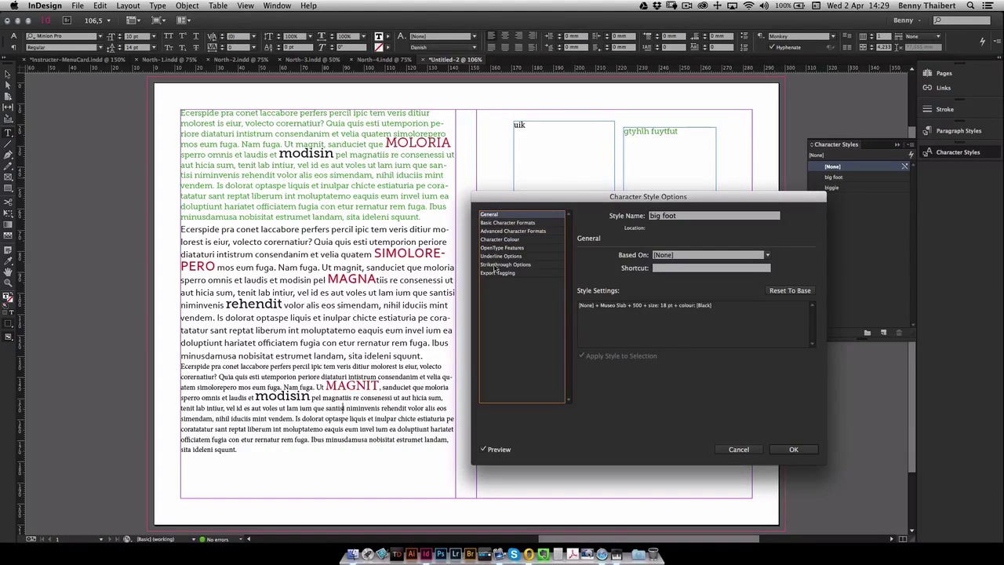
click(740, 449)
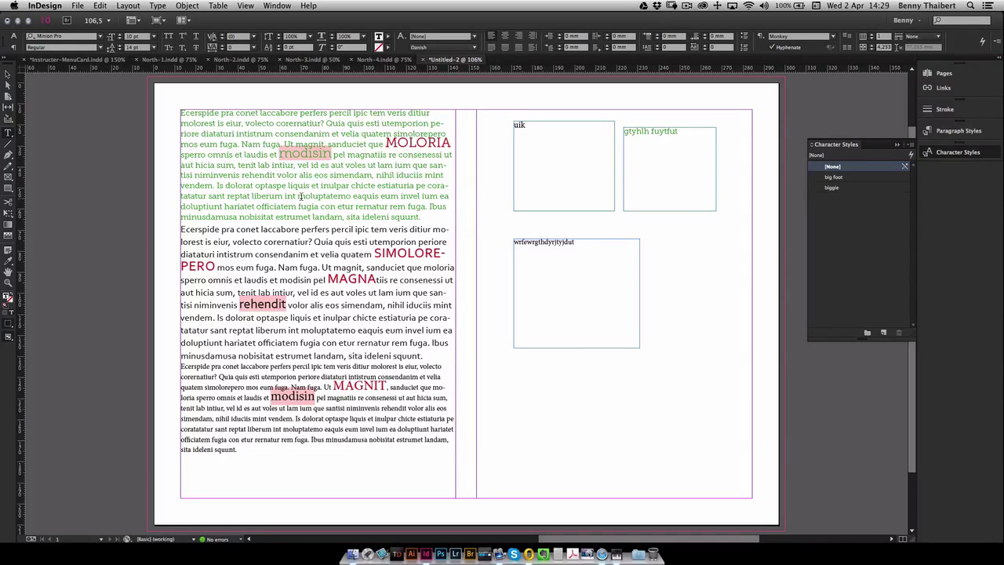
- Check the character style on "modisin" in the first paragraph and the paragraph and character styles assigned to the second paragraph
drag(330, 156, 279, 155)
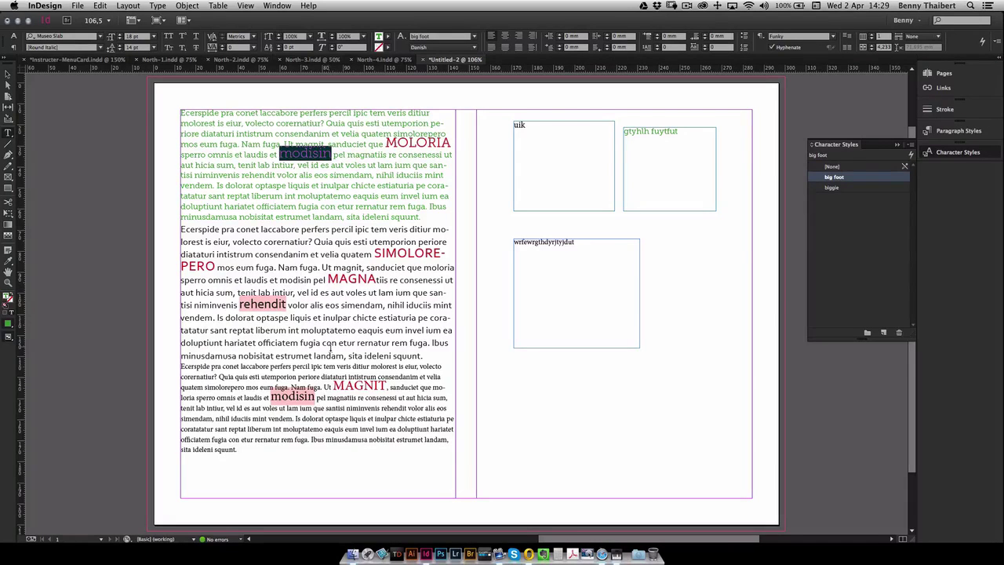
click(296, 317)
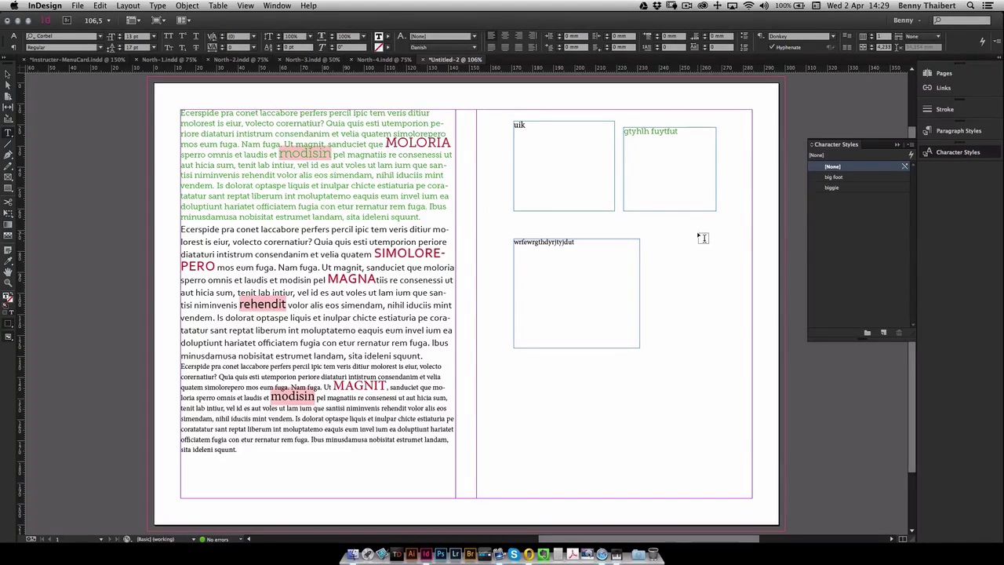
click(949, 132)
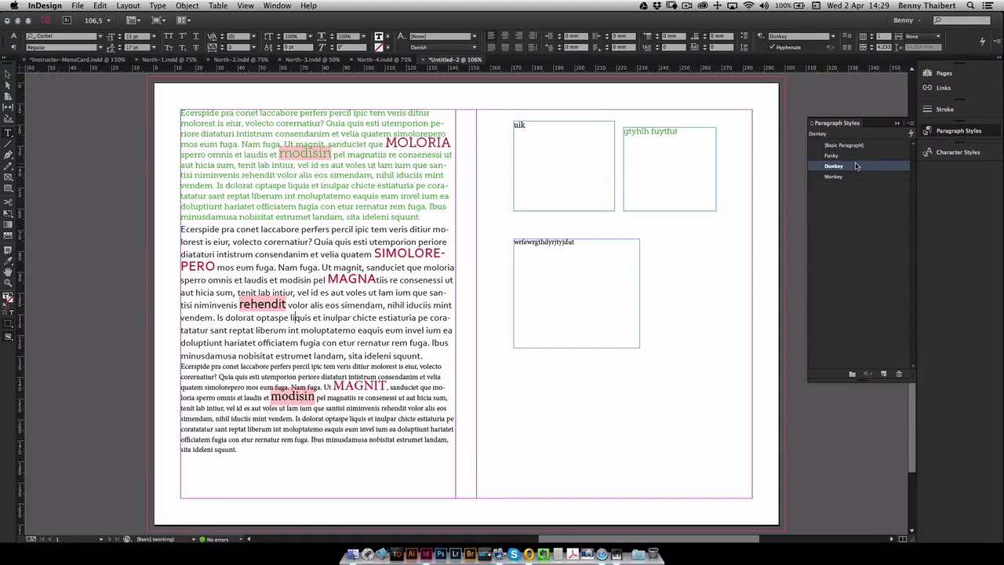
click(958, 154)
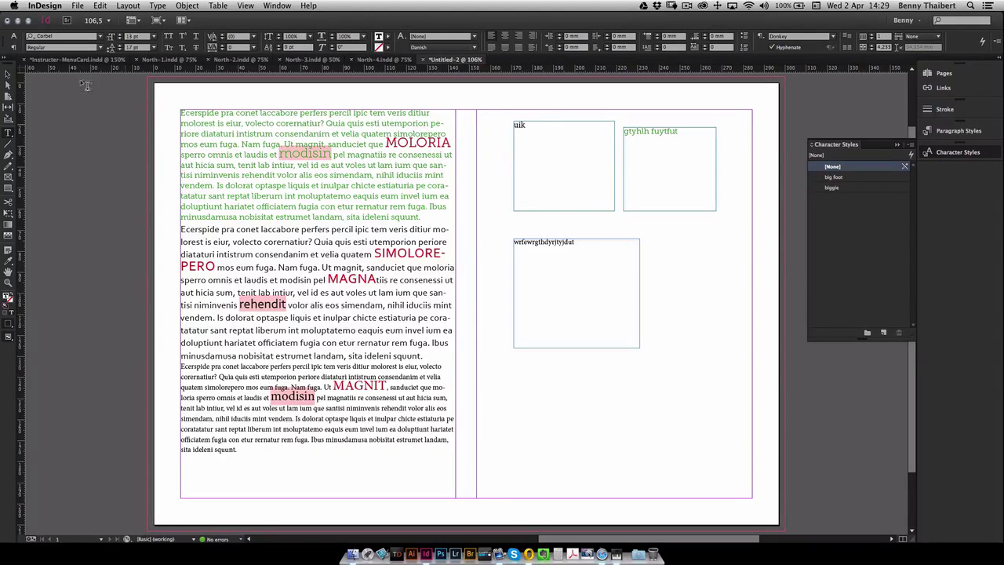
- Deselect all objects and make big foot the default character style
click(8, 75)
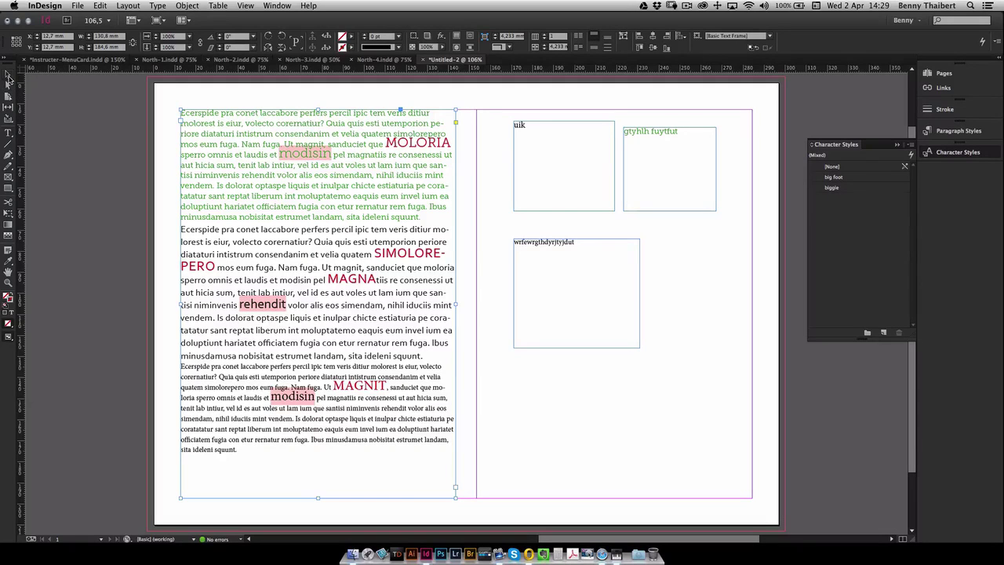
click(131, 139)
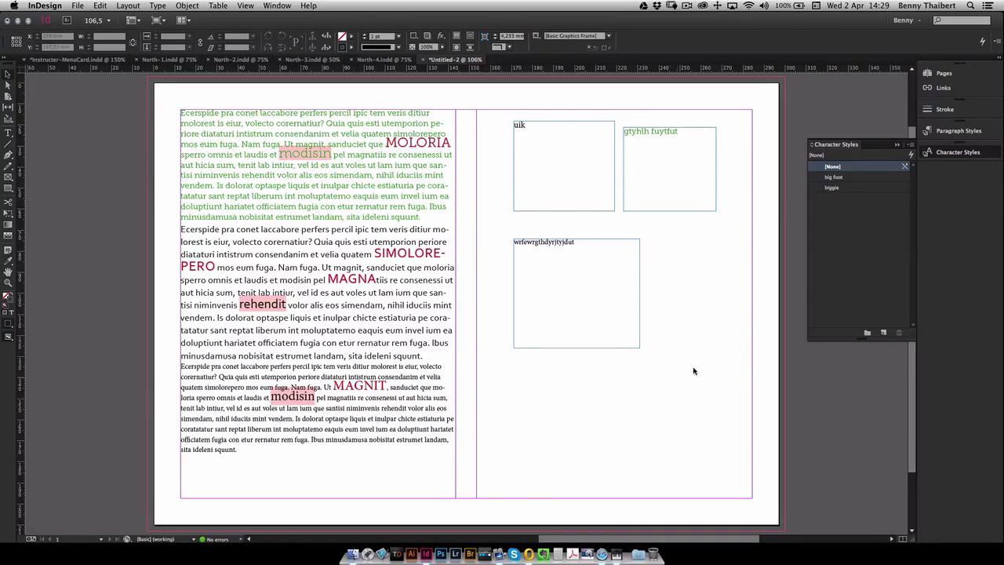
click(846, 177)
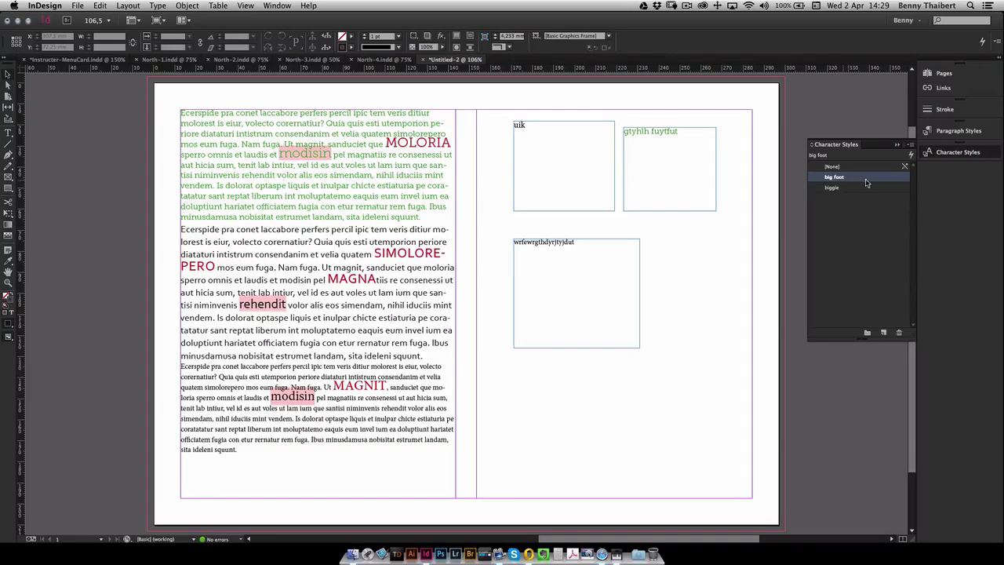
- Draw a text frame about 81.5 × 47 mm near the right page's lower edge and enter "DErekjr elj ljhfefverg werfve"
click(8, 132)
drag(527, 374, 699, 473)
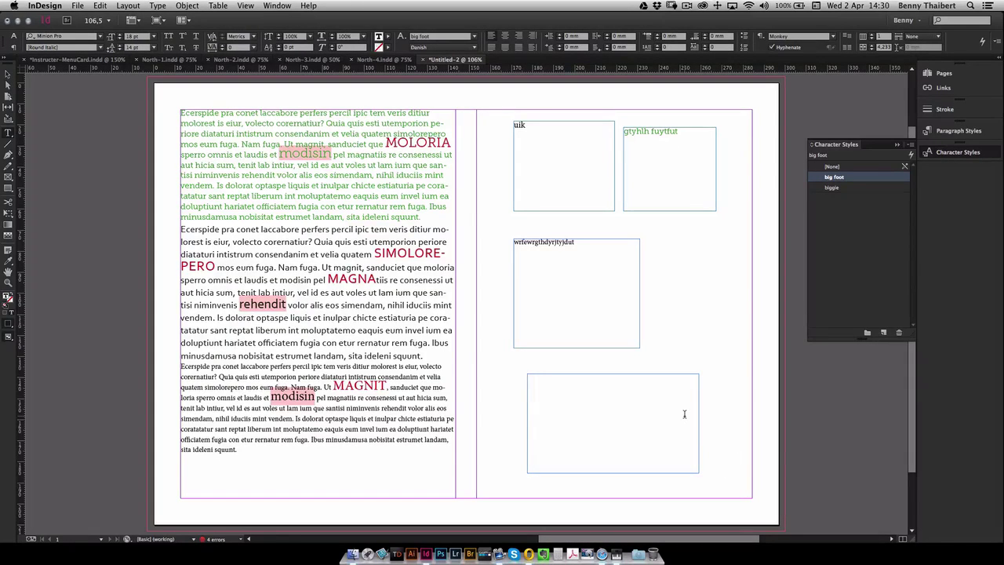
text(DErekjr elj ljhf)
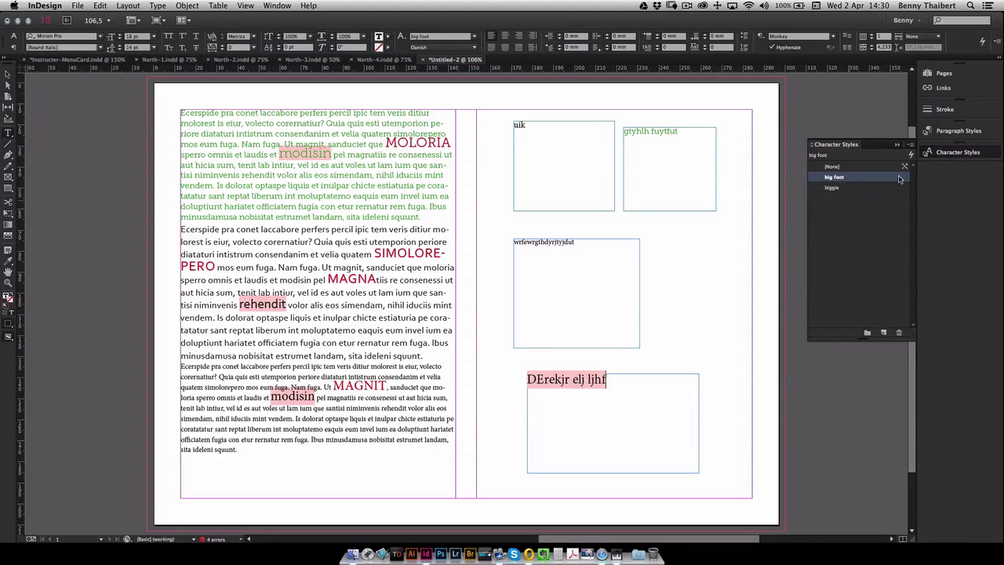
click(956, 132)
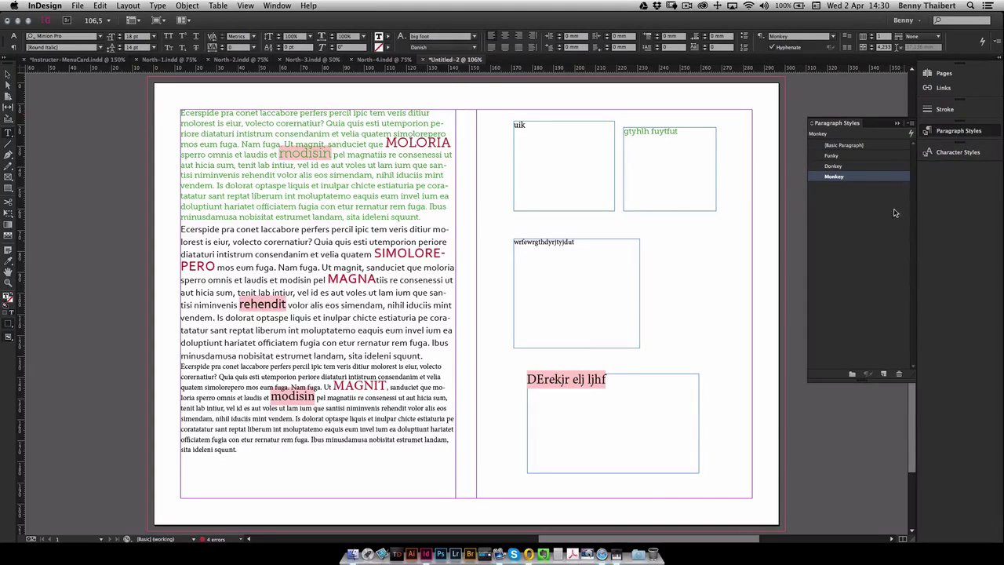
text(efverg)
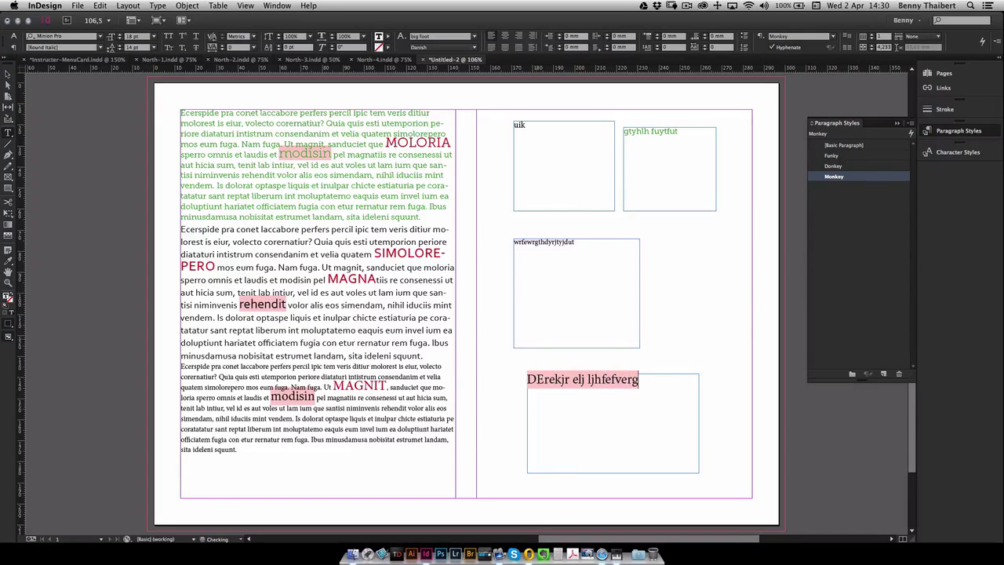
text( werfve)
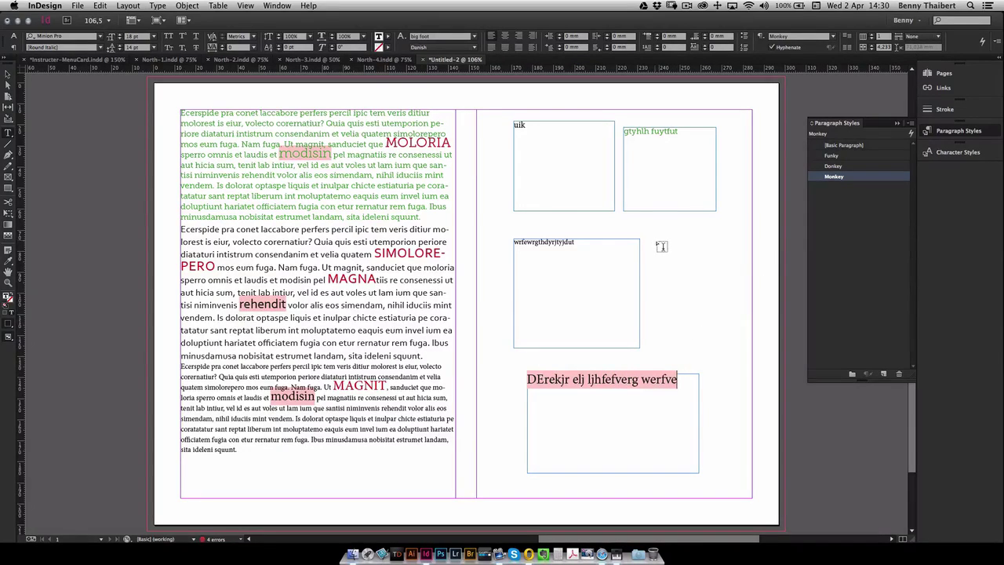
- Draw a text frame beside "wrfewrgthdyrjtyjdut", assign the Funky paragraph style and enter "qerfgeqwvwefvefvefvewfvefv"
drag(654, 238, 738, 333)
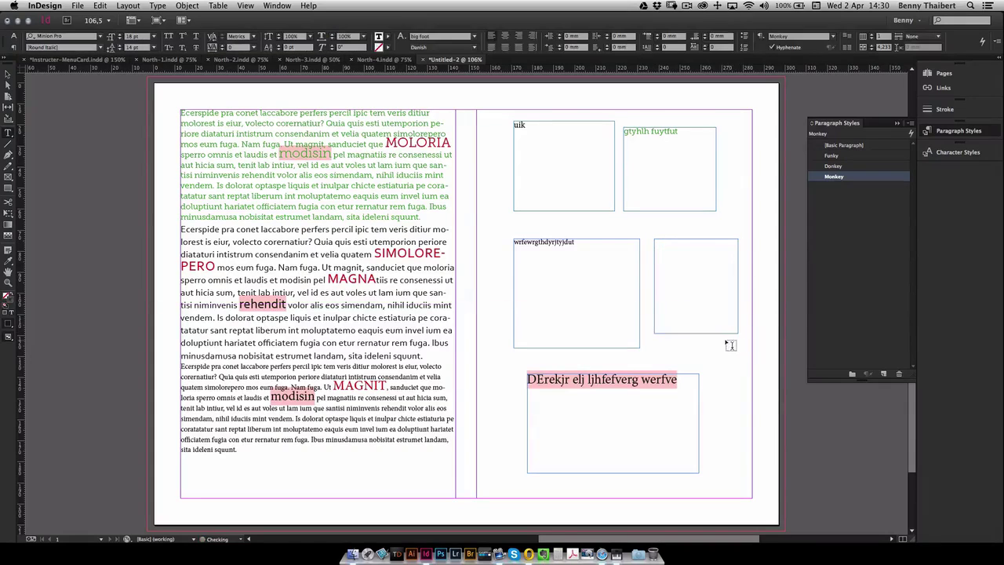
click(833, 155)
text(qerfgeqwvwefv)
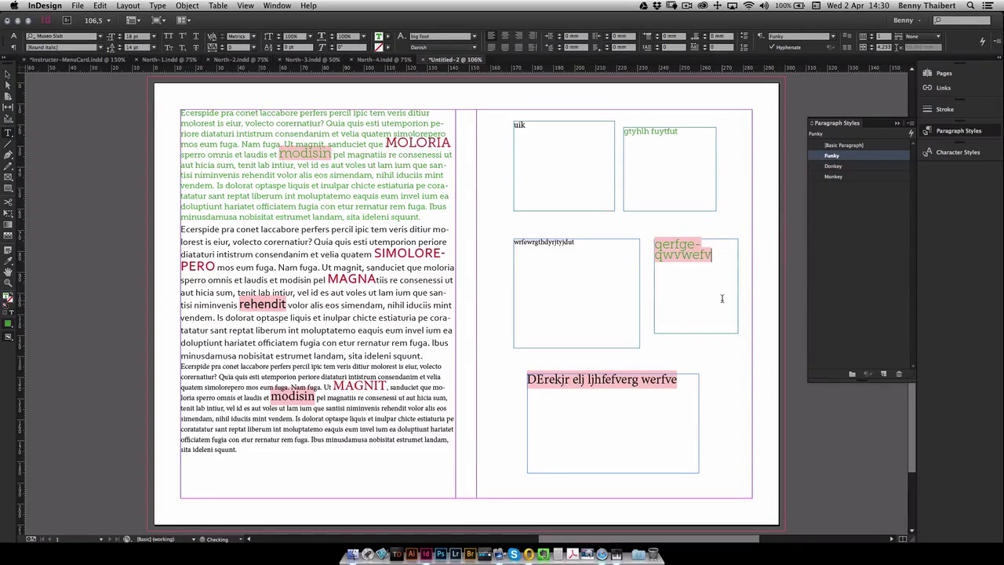
text(efvefvewfvefv)
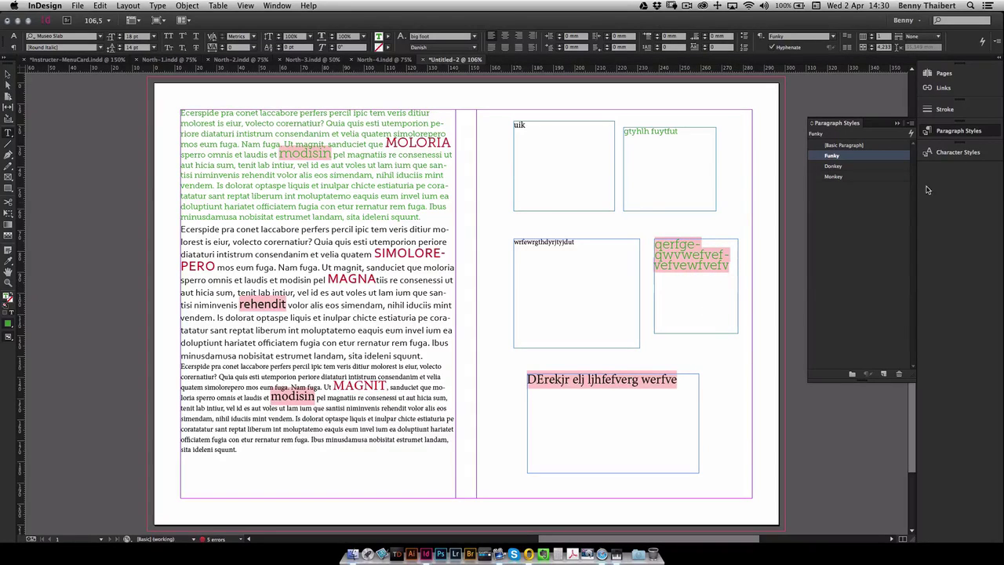
- Set the character style to [None] for all the text in both newly drawn frames
click(954, 153)
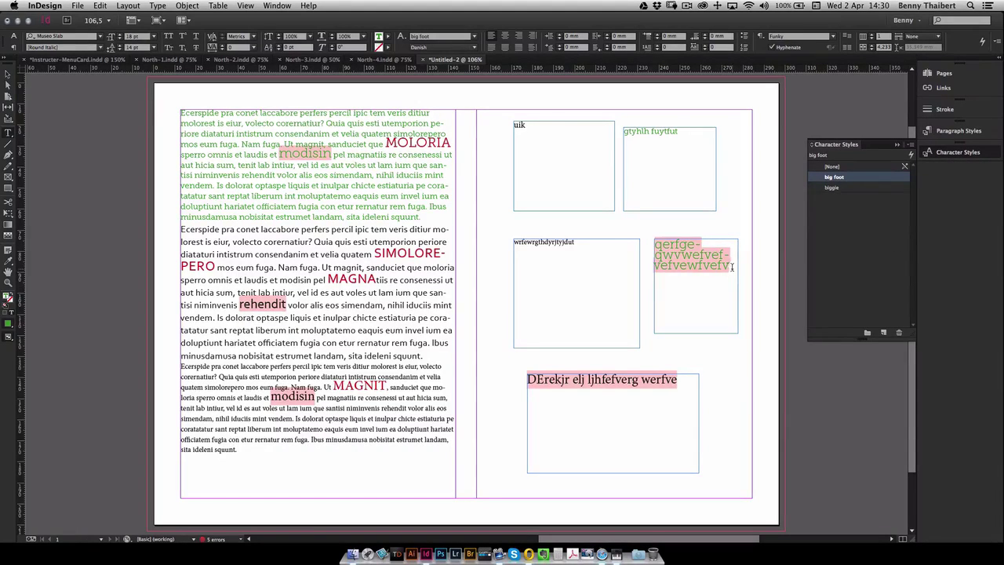
drag(732, 267, 655, 245)
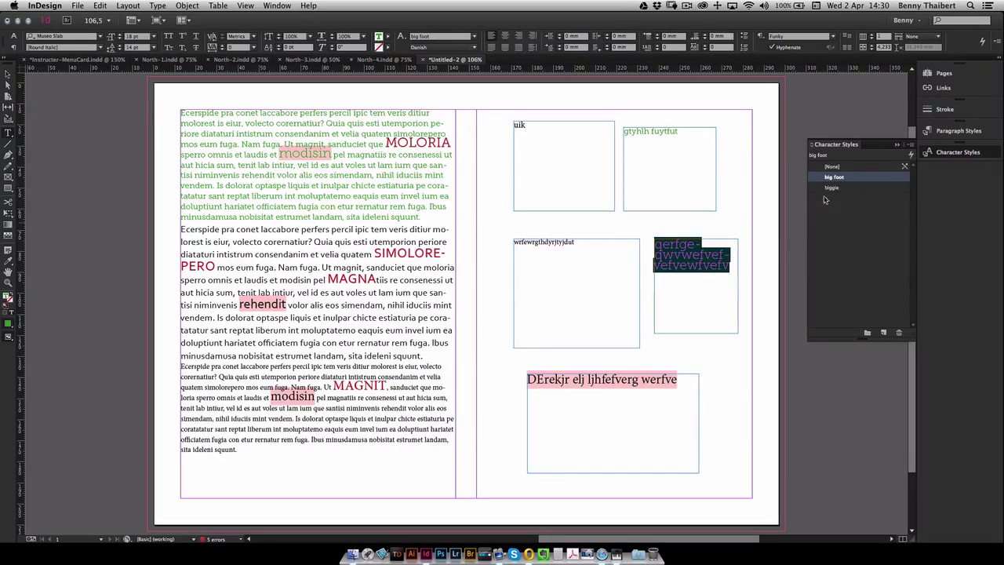
click(833, 166)
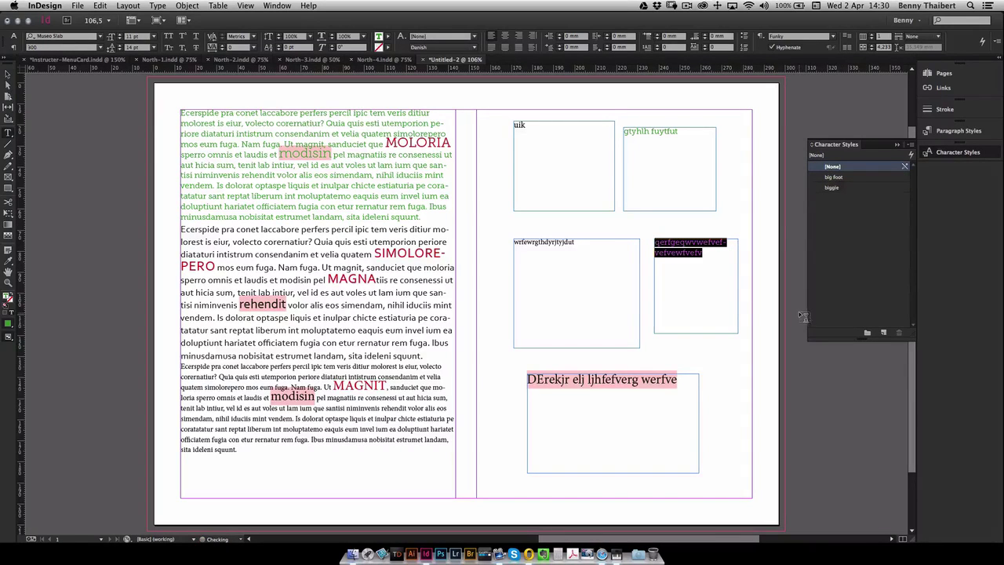
drag(679, 380, 496, 381)
click(834, 177)
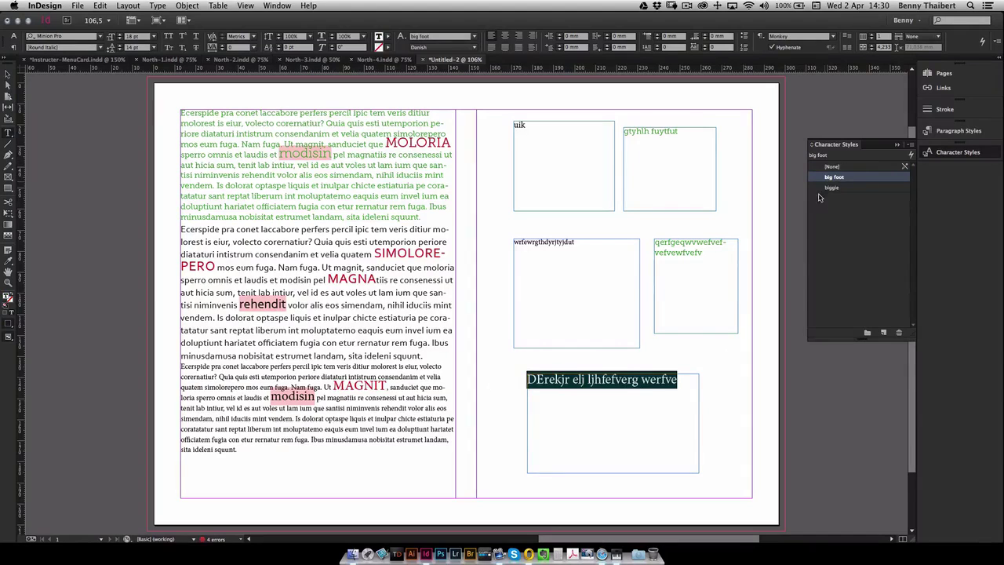
click(831, 167)
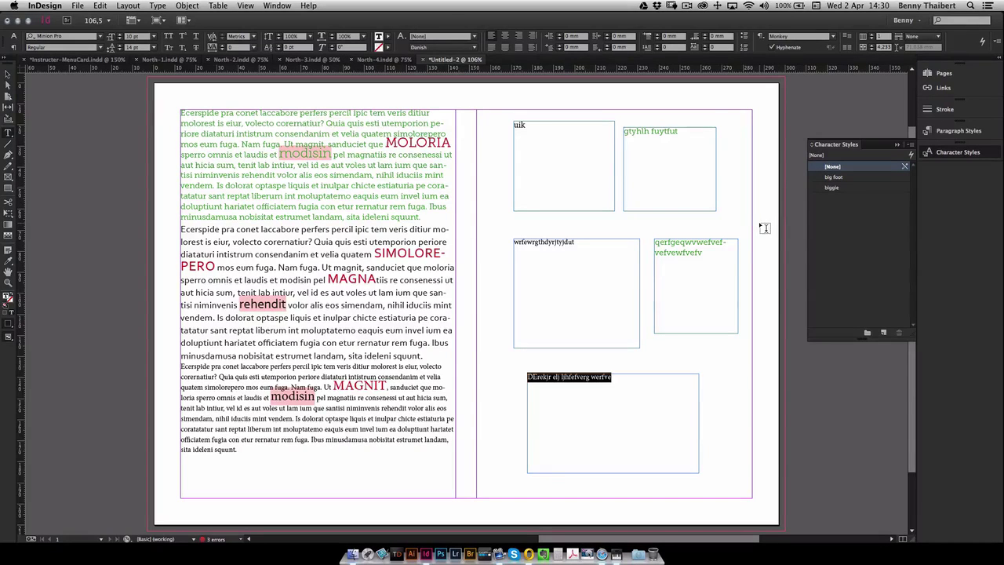
- Deselect all objects and set the default character style to [None]
click(7, 74)
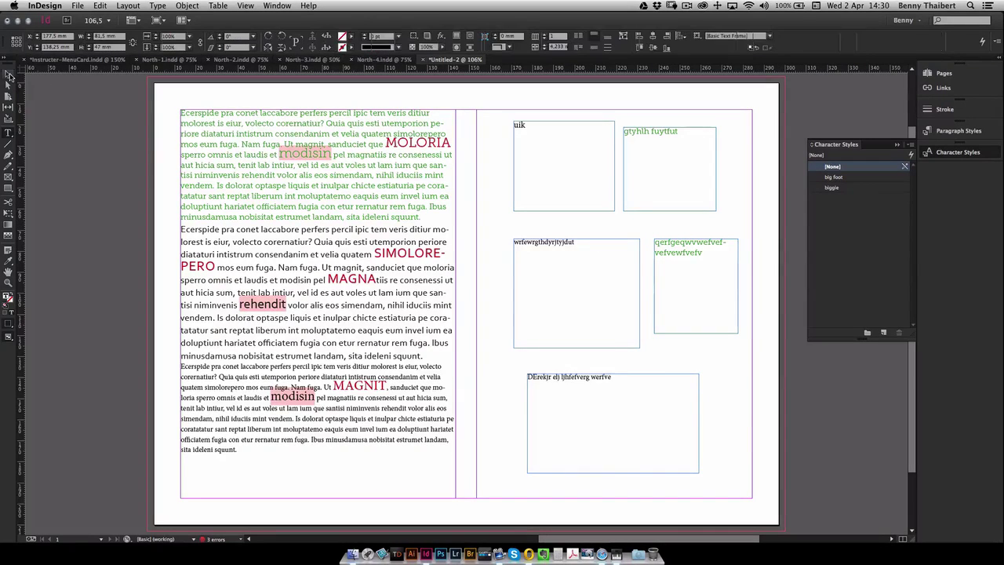
click(673, 227)
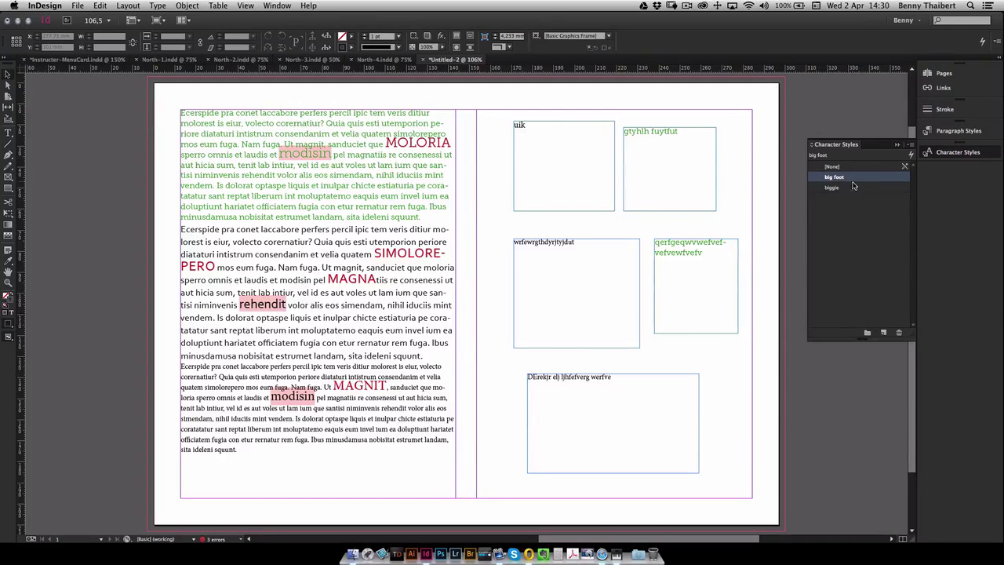
click(833, 167)
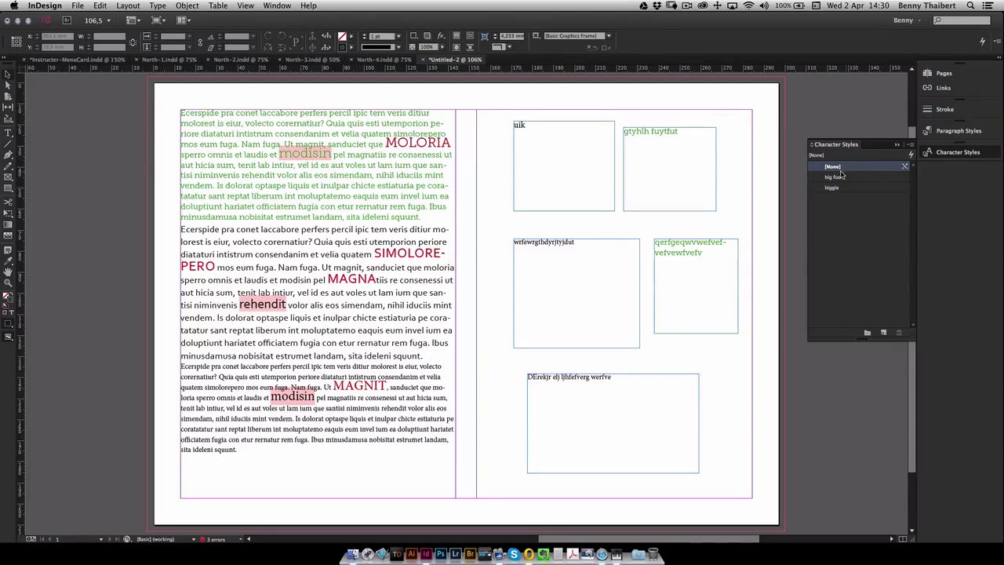
- Select the word "Quia" in the paragraph styled Donkey, and deselect everything again
double_click(329, 242)
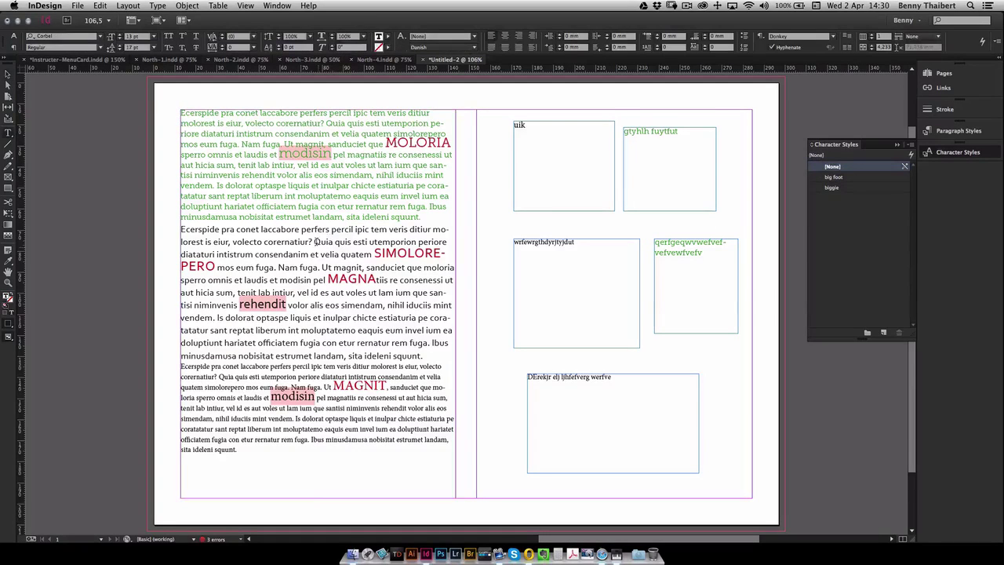
drag(313, 241, 335, 241)
click(7, 74)
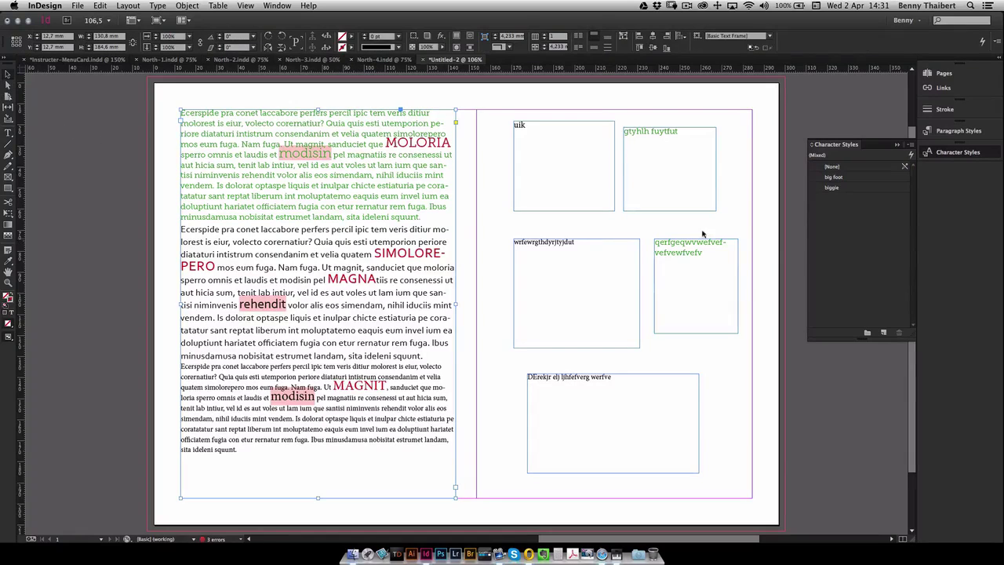
click(737, 192)
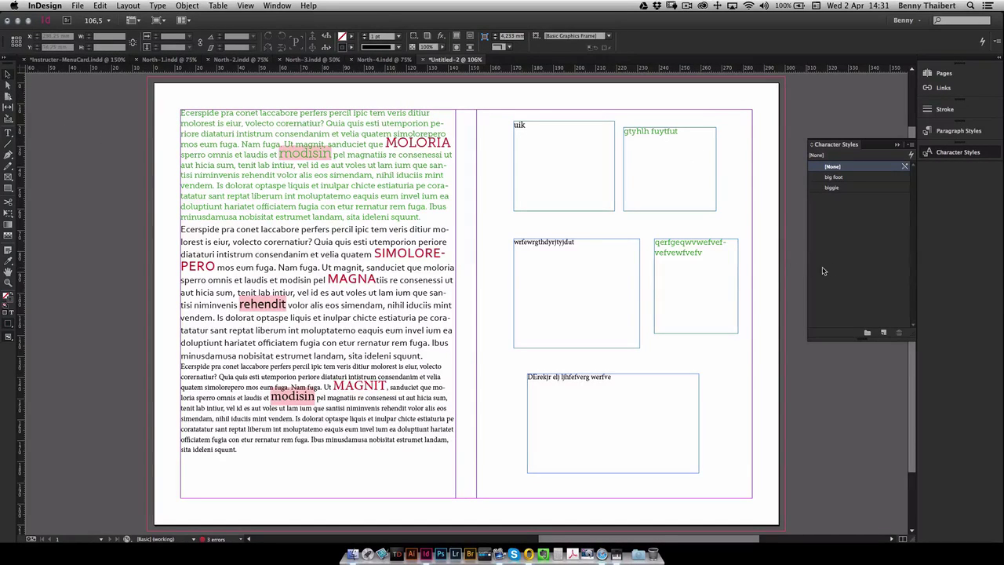
- With nothing selected, make big foot the default character style and reset the default to [None]
right_click(838, 179)
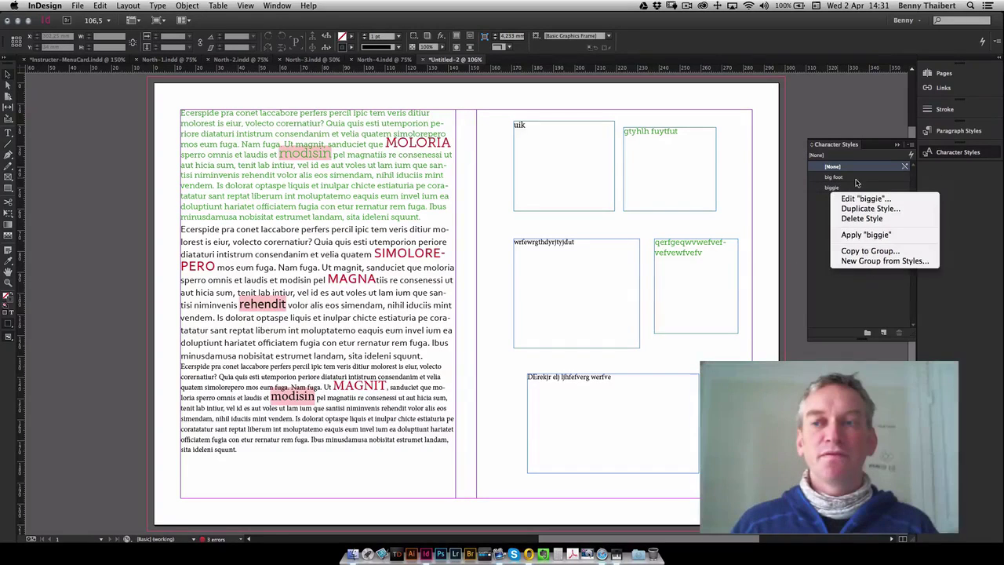
click(869, 208)
click(851, 179)
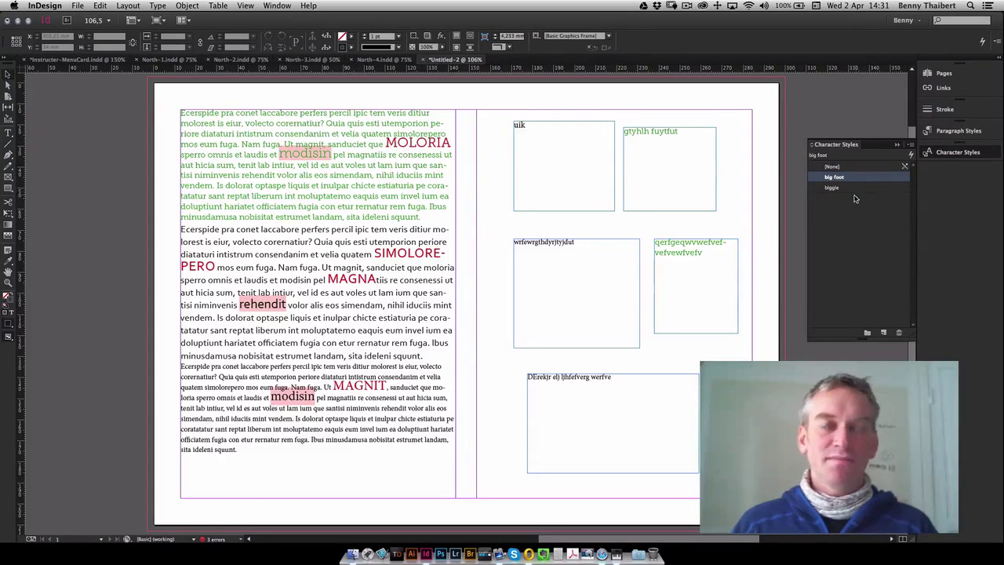
click(846, 168)
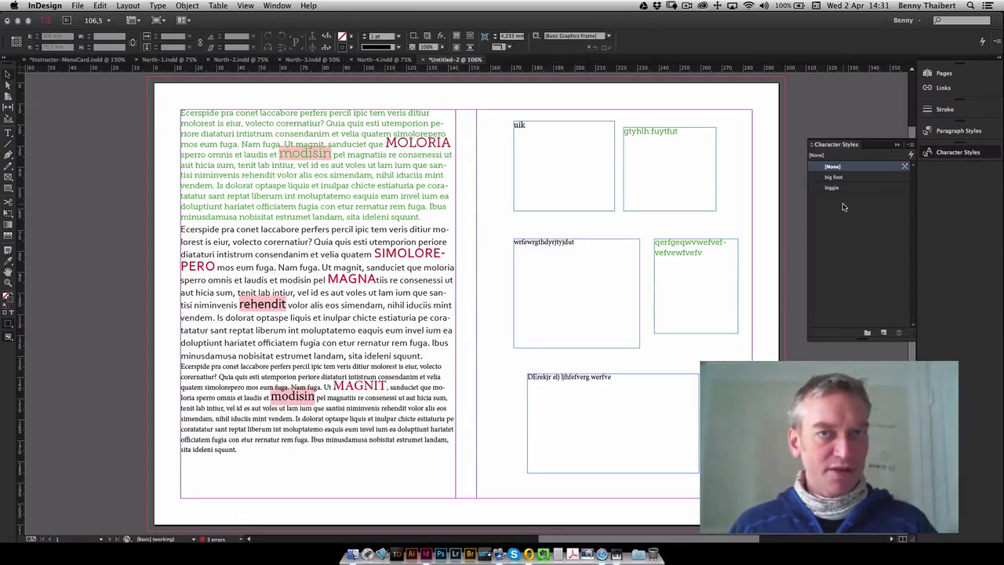
- Show the document's paragraph styles to check which one is the default with nothing selected
click(959, 130)
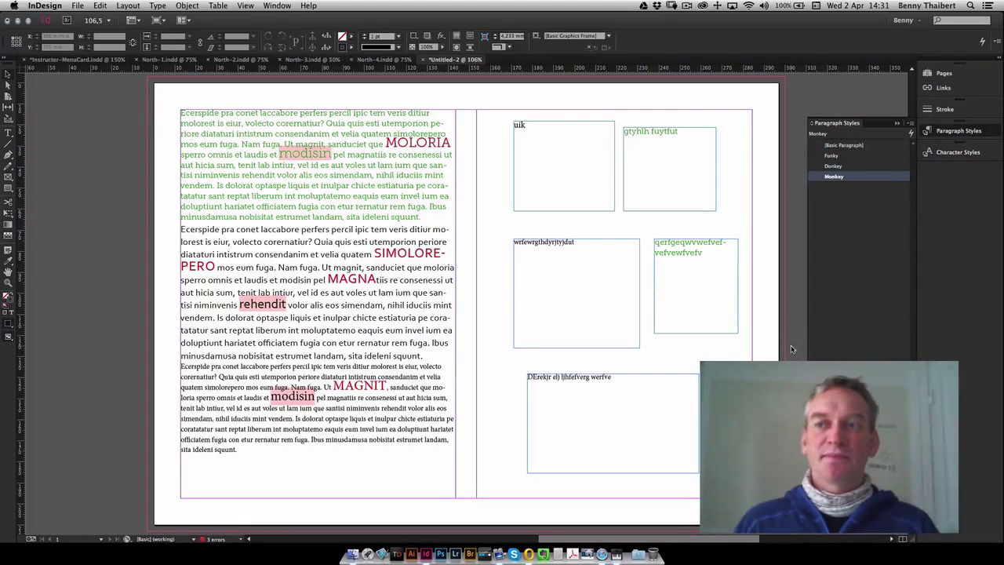